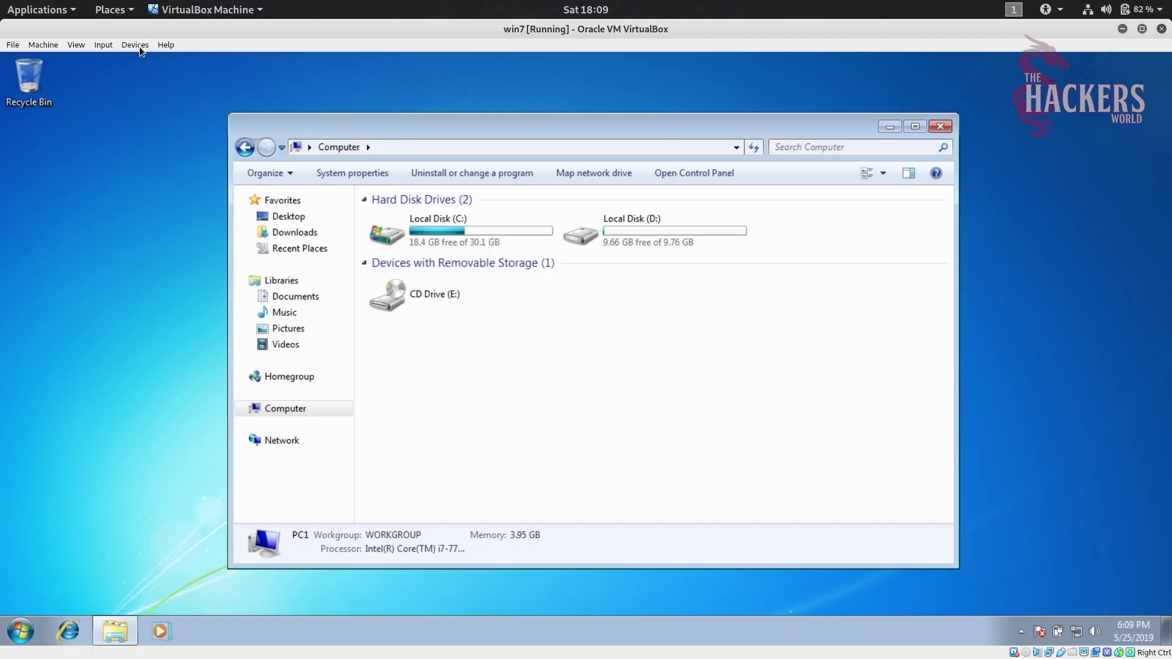
- Choose a disk image for the virtual machine's optical drive, browsing to the folder data/Software/All Iso
{"action": "left_click", "coordinate": [139, 46]}
{"action": "mouse_move", "coordinate": [156, 56]}
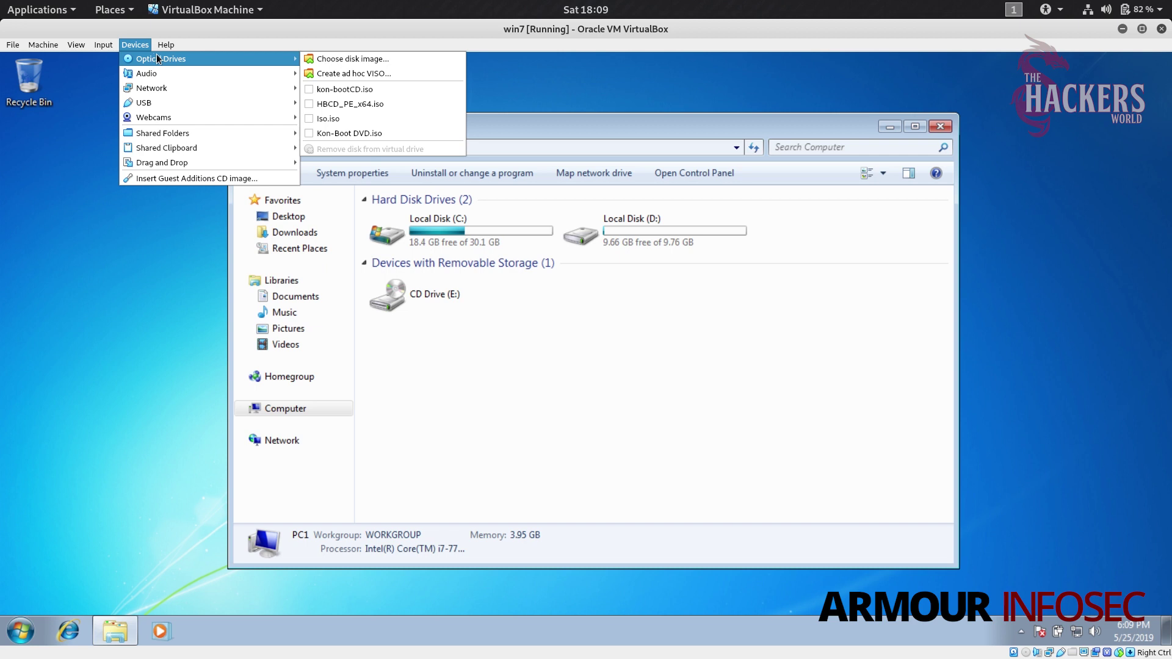
{"action": "left_click", "coordinate": [345, 61]}
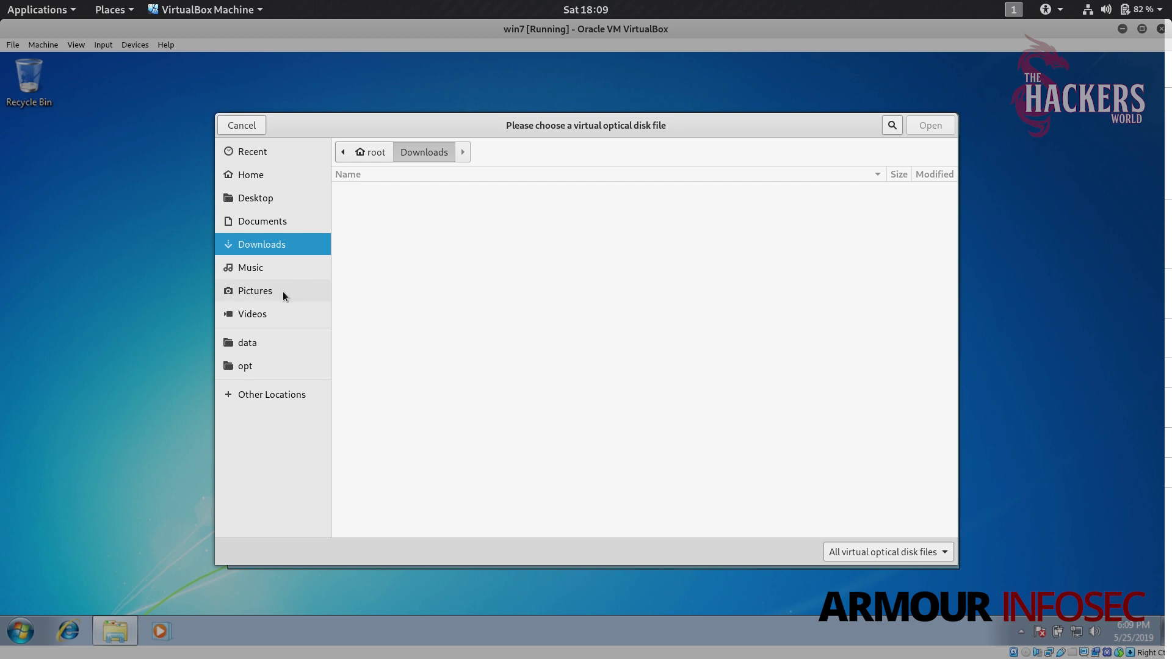
{"action": "left_click", "coordinate": [257, 343]}
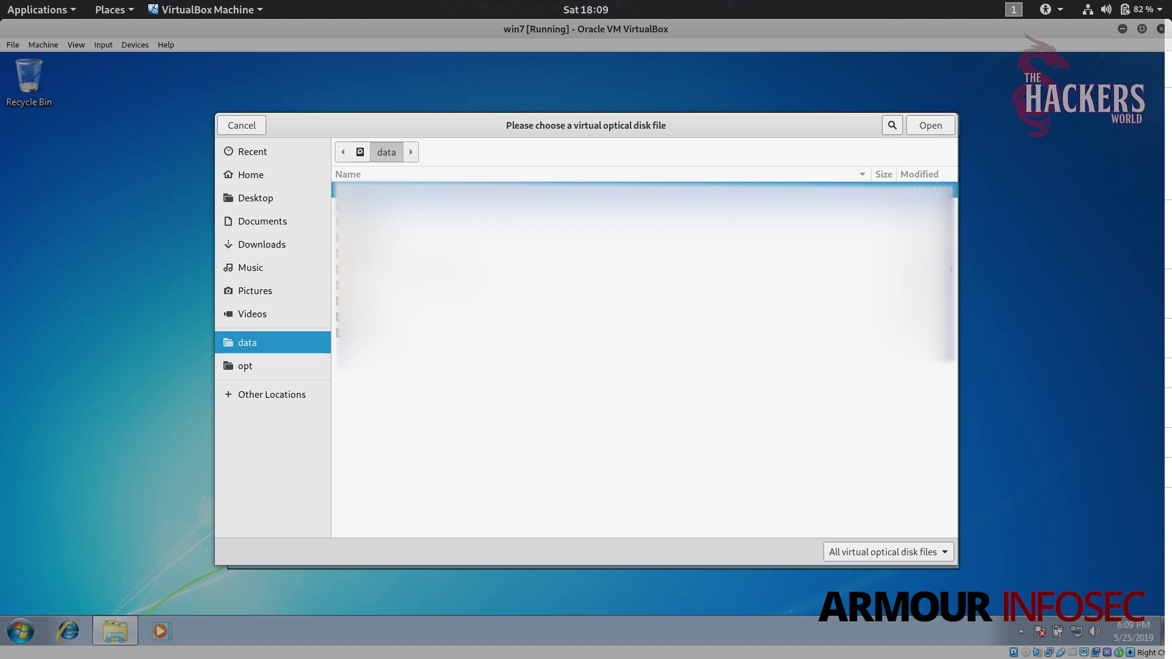
{"action": "key", "text": "Return"}
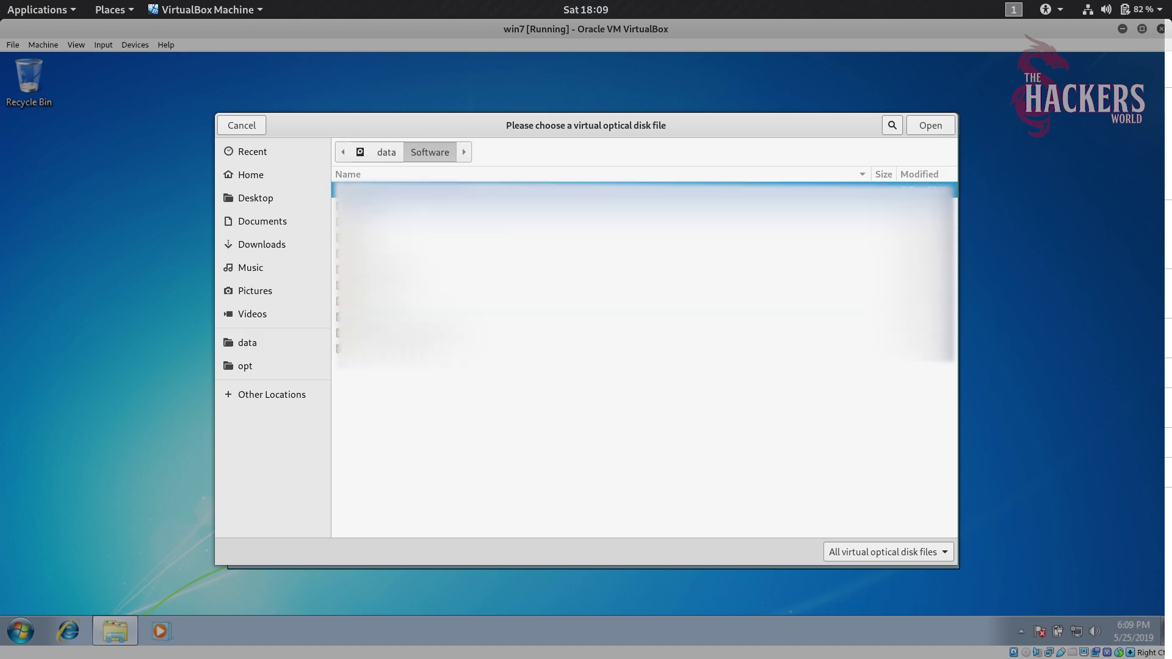
{"action": "key", "text": "Return"}
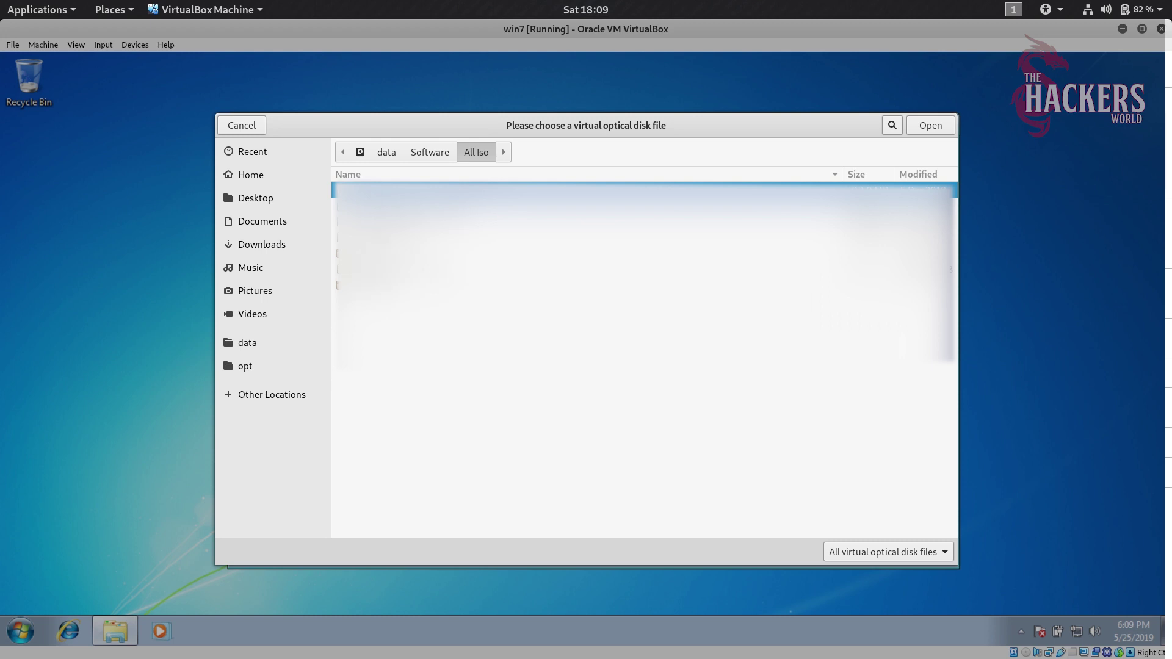
- Mount XPsp2.iso from the Windows subfolder in the virtual optical drive
{"action": "key", "text": "Down"}
{"action": "key", "text": "Down"}
{"action": "key", "text": "Down"}
{"action": "key", "text": "Down"}
{"action": "key", "text": "Down"}
{"action": "key", "text": "Return"}
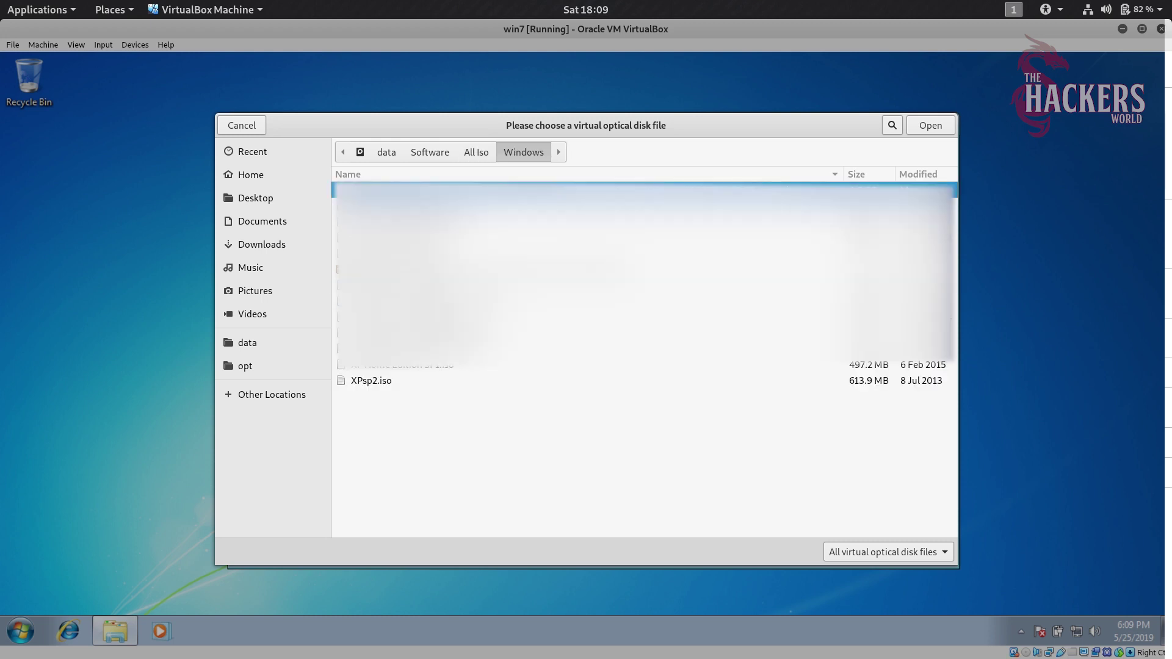
{"action": "left_click", "coordinate": [384, 385]}
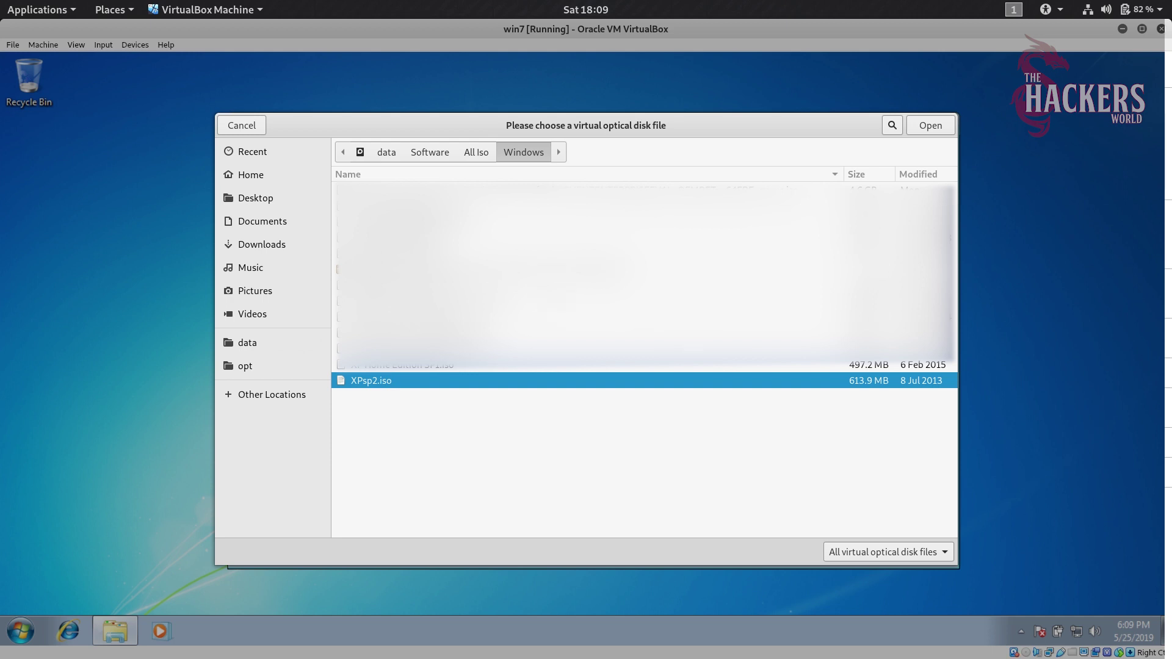
{"action": "left_click", "coordinate": [922, 130]}
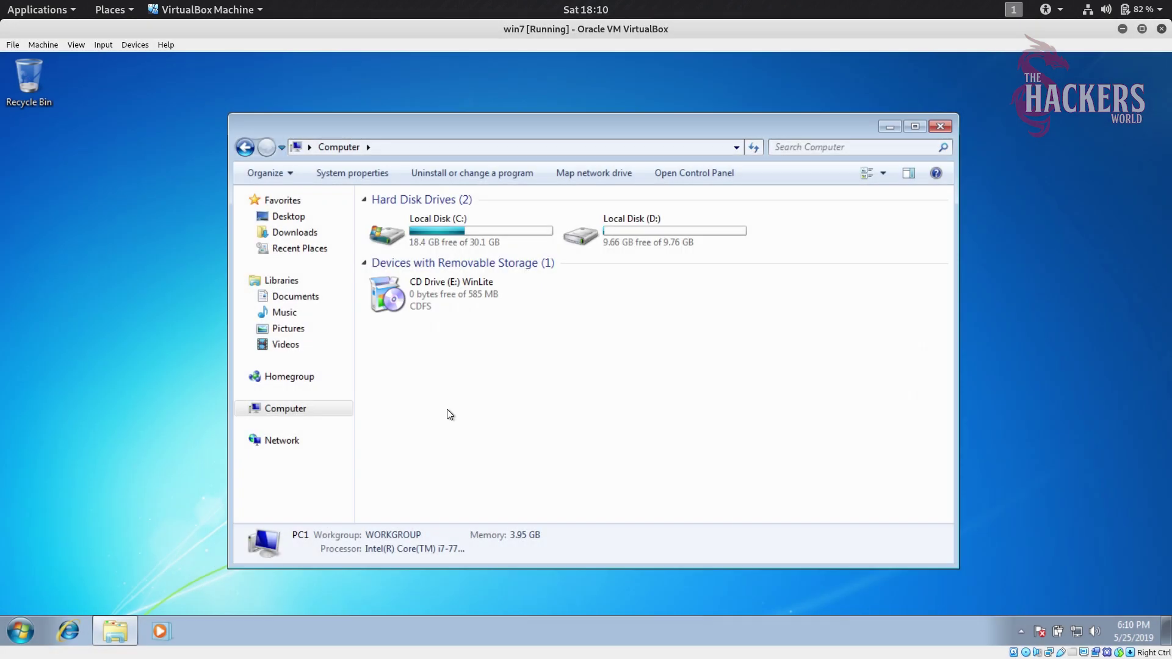
- Check which image is mounted in the optical drive and open the contents of CD Drive (E:) in the guest
{"action": "left_click", "coordinate": [133, 46]}
{"action": "mouse_move", "coordinate": [147, 59]}
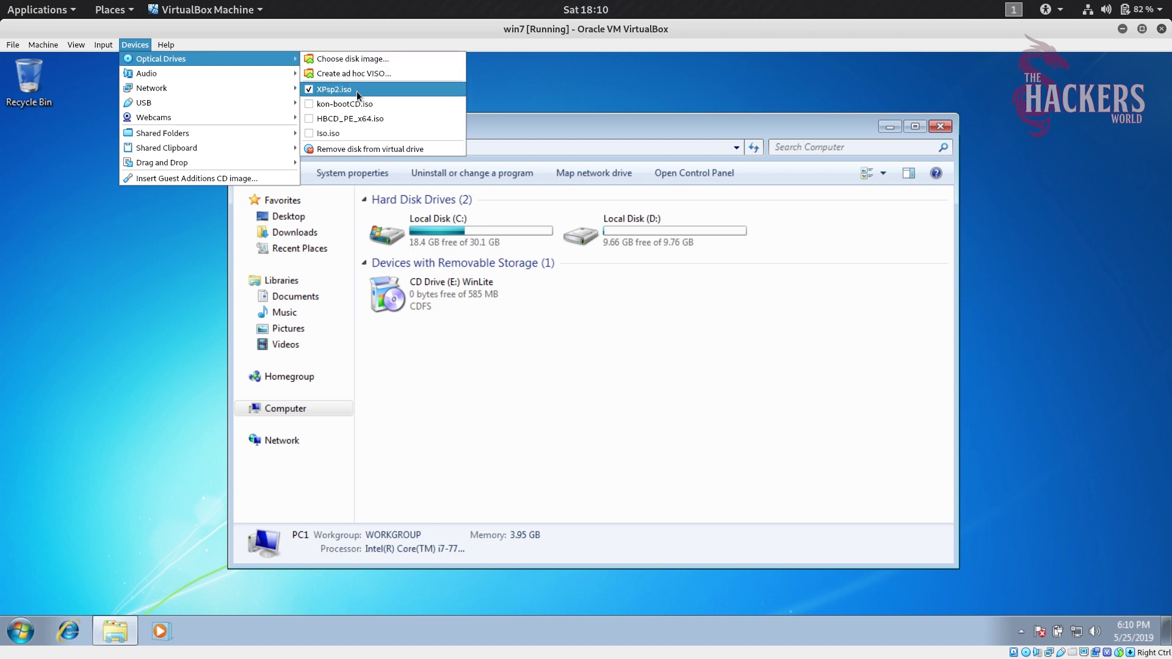
{"action": "left_click", "coordinate": [515, 417]}
{"action": "left_click", "coordinate": [423, 286]}
{"action": "right_click", "coordinate": [423, 286]}
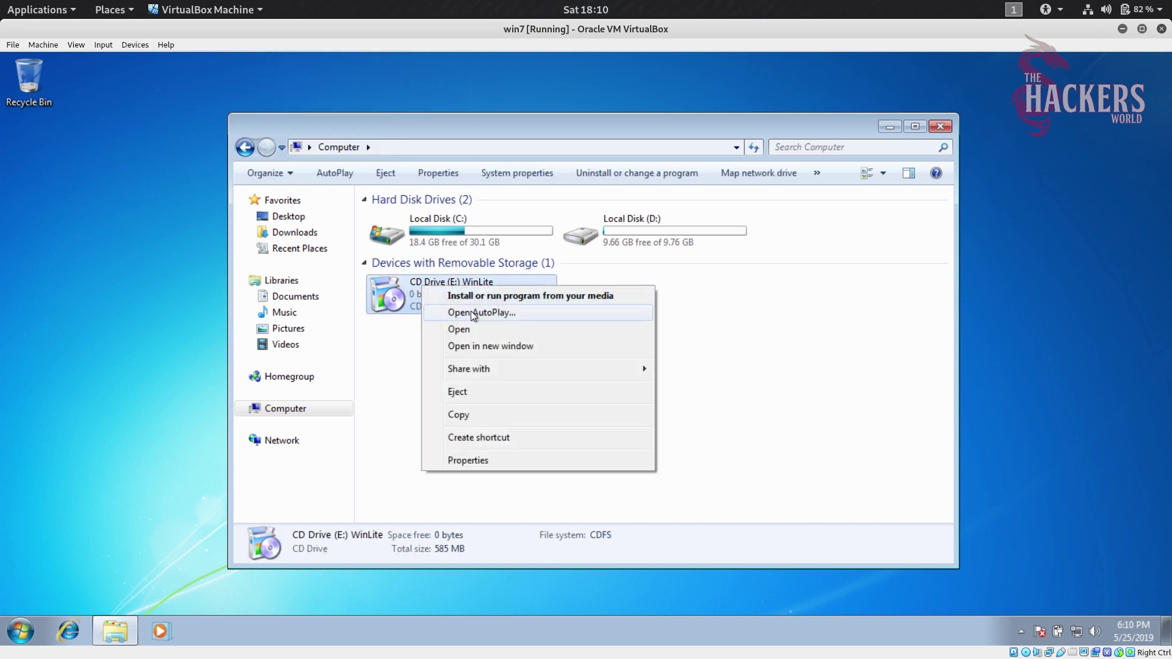
{"action": "left_click", "coordinate": [470, 327]}
- Copy the README file from the CD into the guest's Documents library
{"action": "left_click_drag", "start_coordinate": [448, 476], "coordinate": [430, 241]}
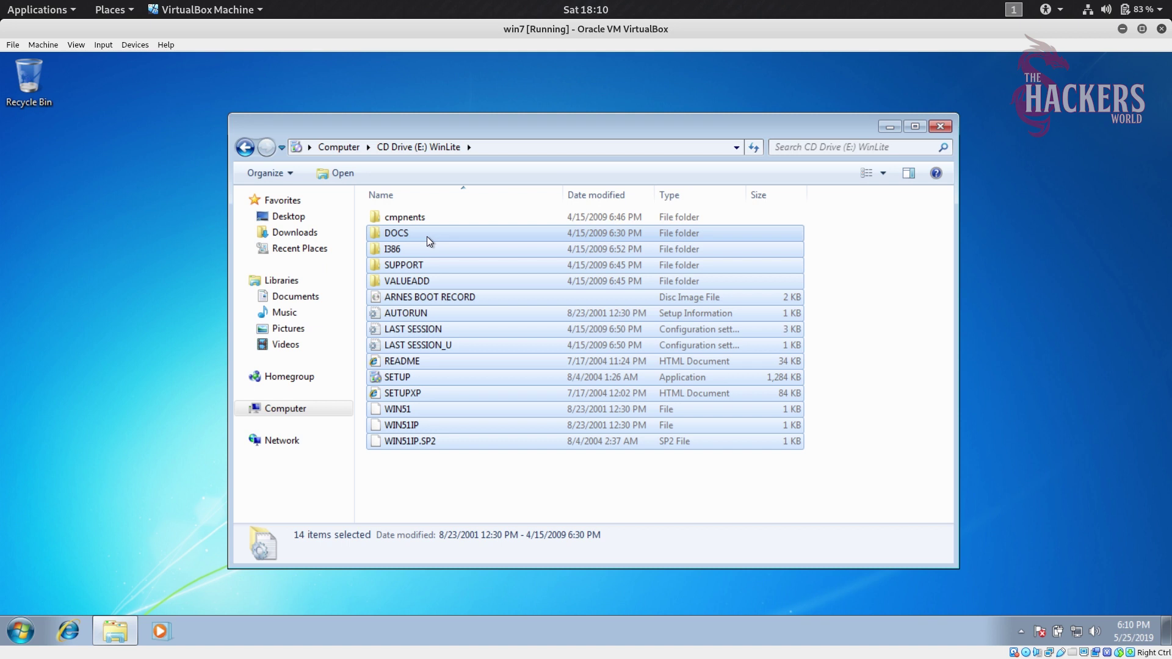
{"action": "left_click", "coordinate": [428, 360]}
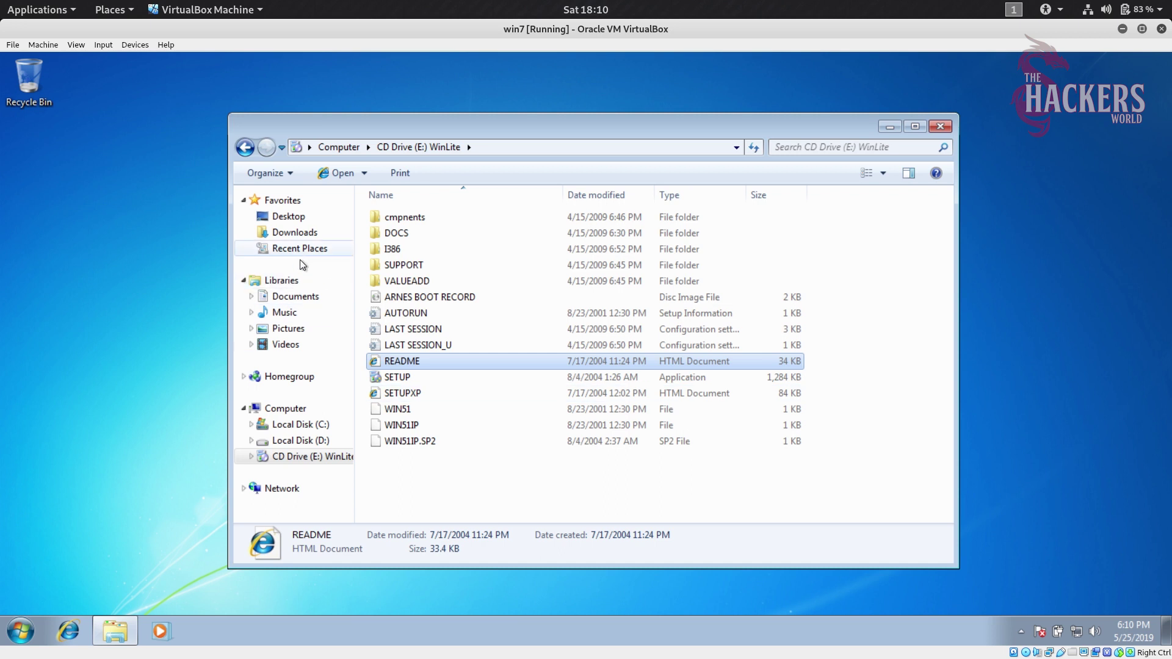
{"action": "left_click", "coordinate": [297, 298]}
{"action": "key", "text": "ctrl+v"}
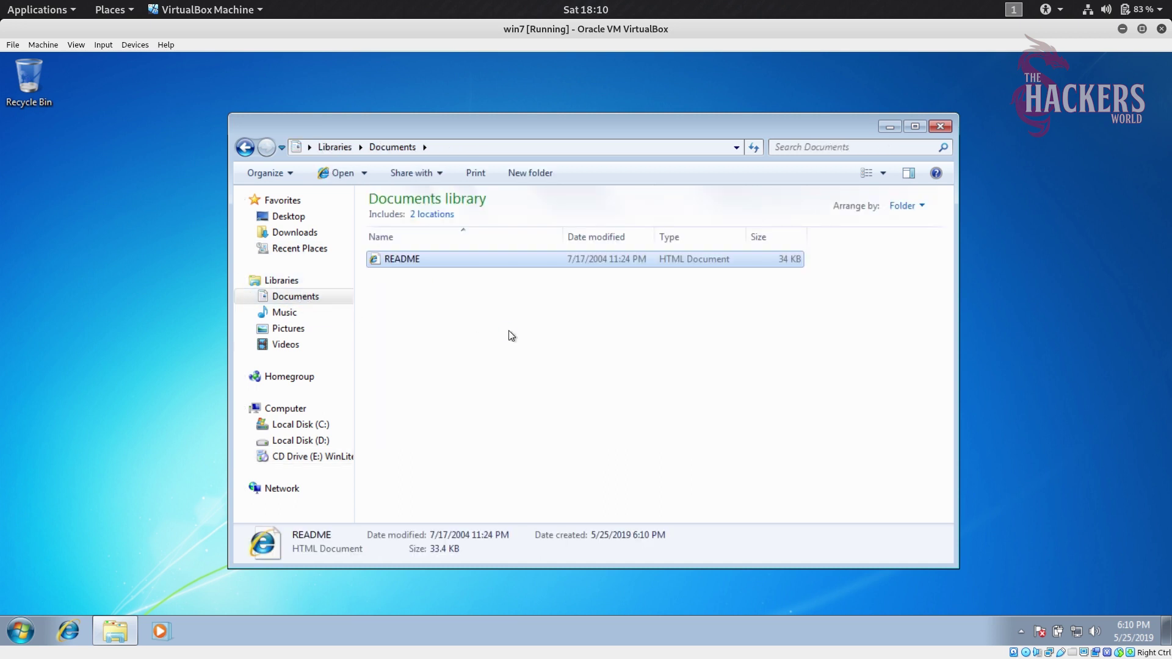
- Unmount XPsp2.iso from the virtual optical drive and show the guest's Computer view to check the CD drive
{"action": "left_click", "coordinate": [135, 45]}
{"action": "mouse_move", "coordinate": [284, 61]}
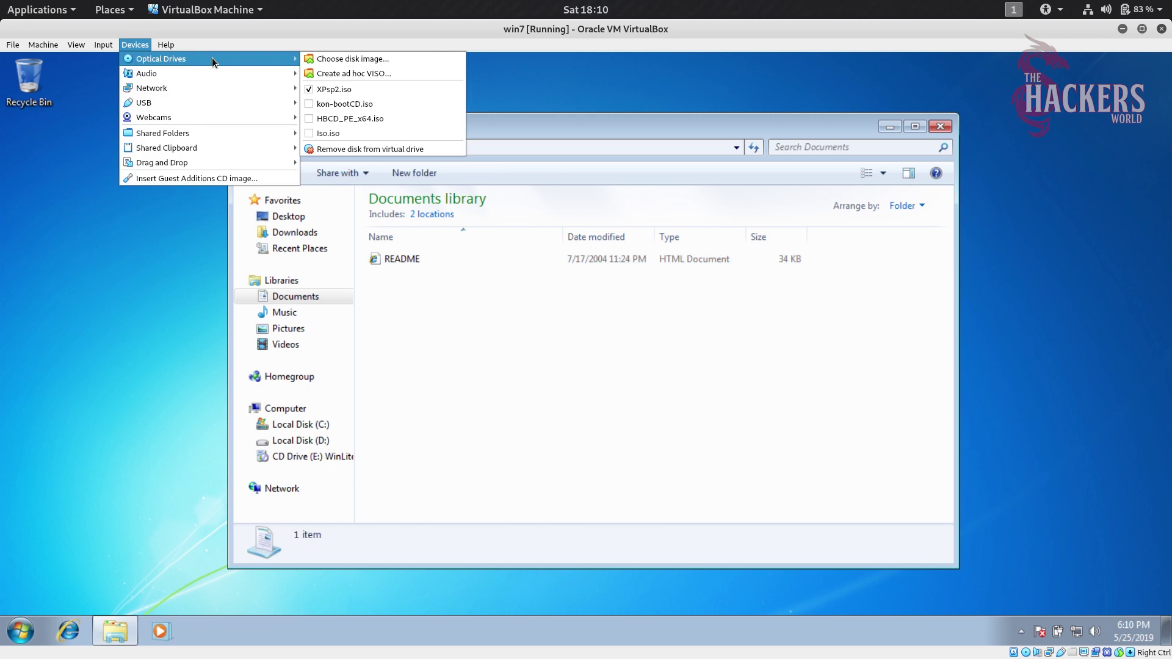
{"action": "left_click", "coordinate": [310, 93]}
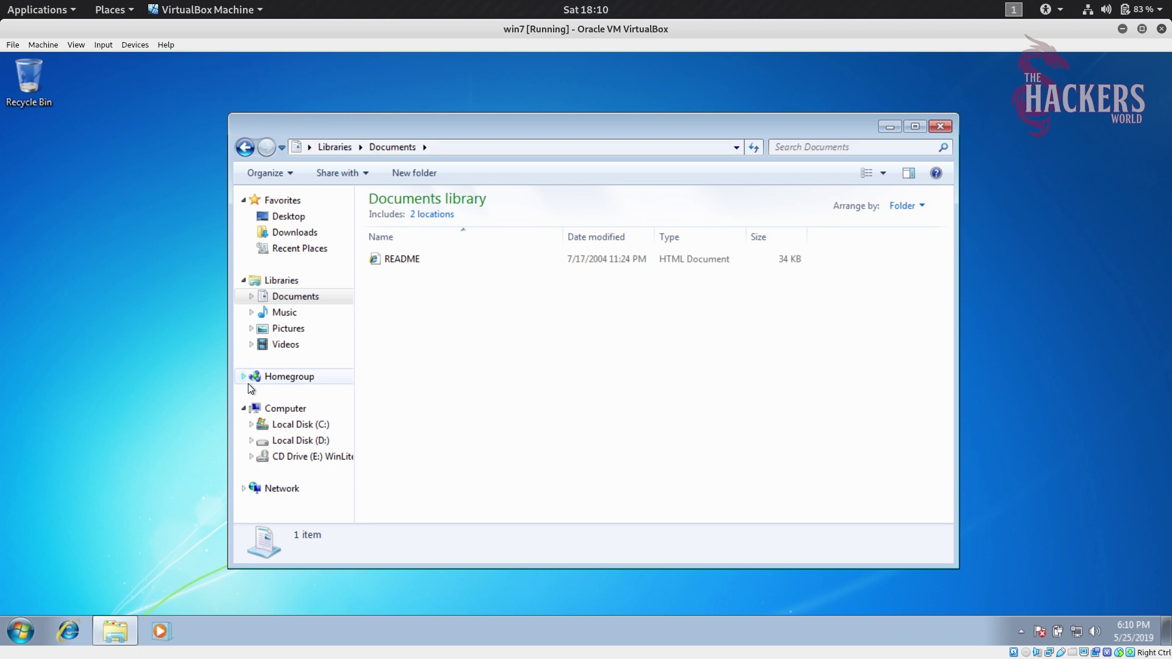
{"action": "left_click", "coordinate": [271, 408]}
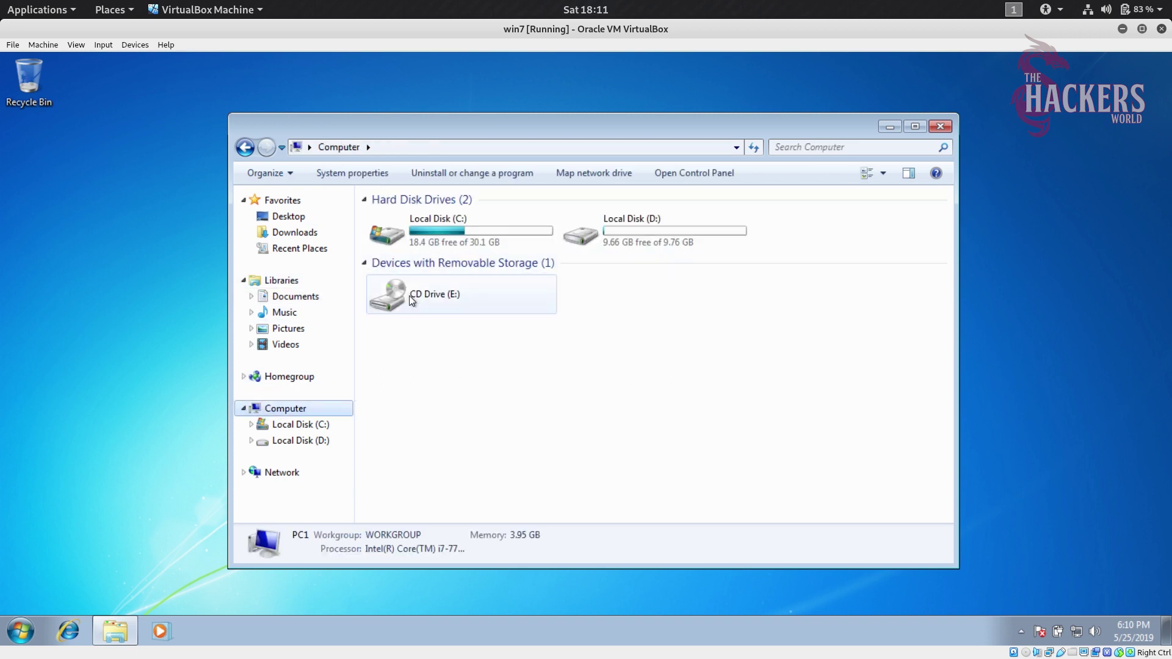
- Mount XPsp2.iso again from the list of recently used disk images
{"action": "left_click", "coordinate": [135, 44]}
{"action": "mouse_move", "coordinate": [221, 63]}
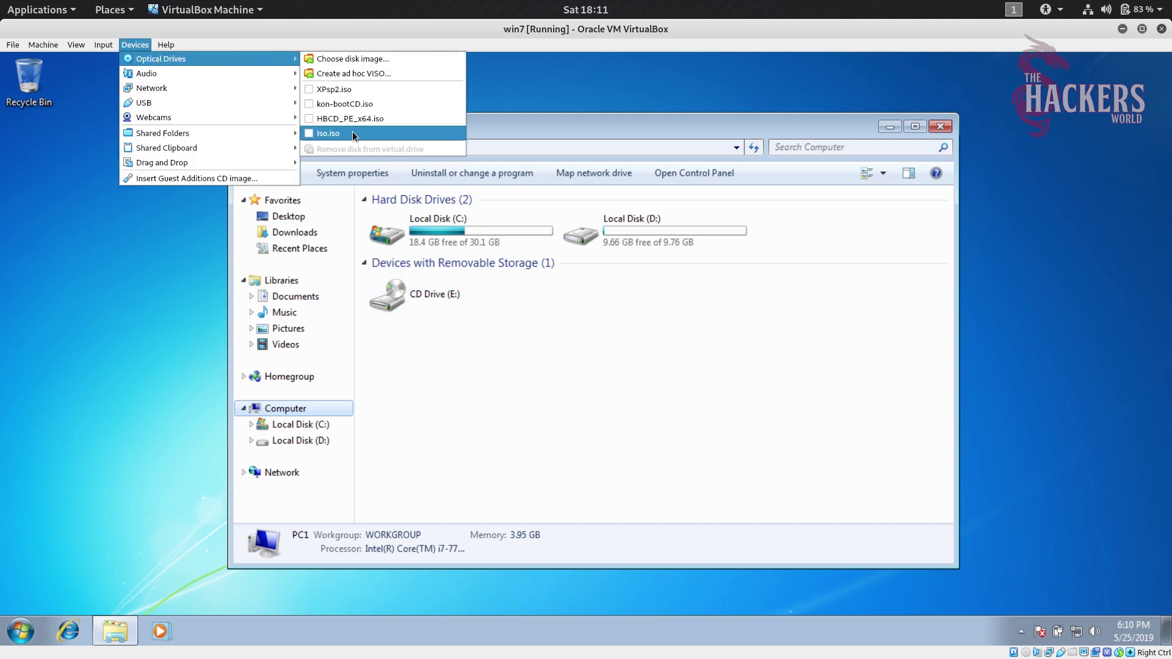
{"action": "left_click", "coordinate": [349, 91]}
{"action": "left_click", "coordinate": [694, 147]}
- Remove the disk from the virtual drive and refresh the guest's Computer view
{"action": "left_click", "coordinate": [135, 44]}
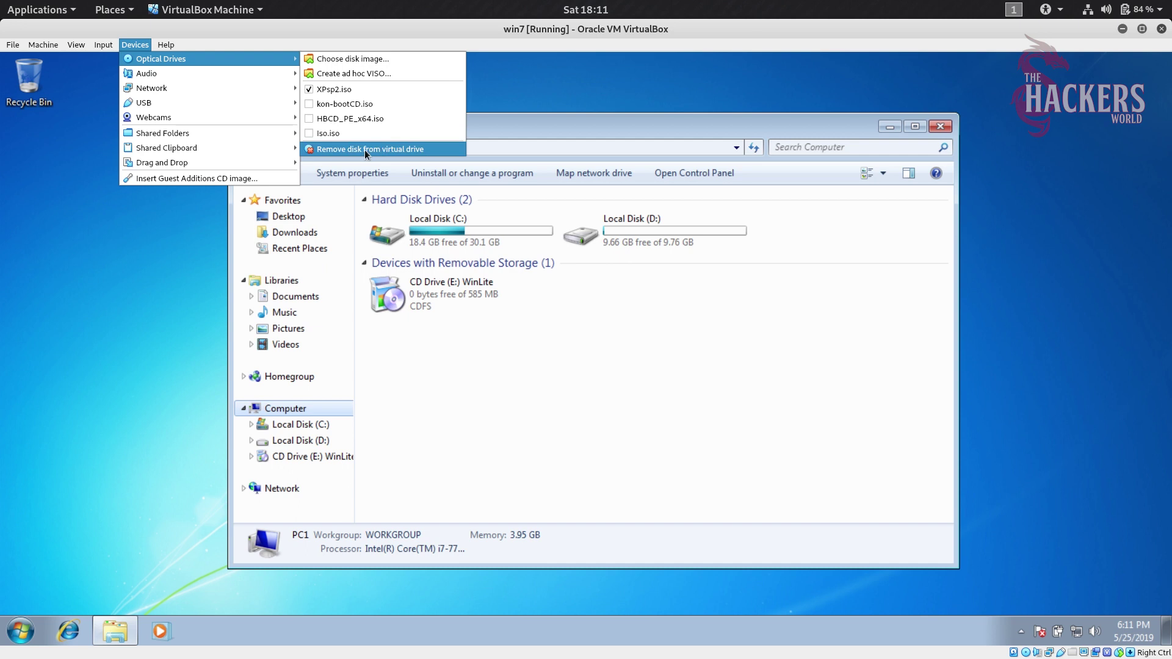
{"action": "left_click", "coordinate": [408, 152]}
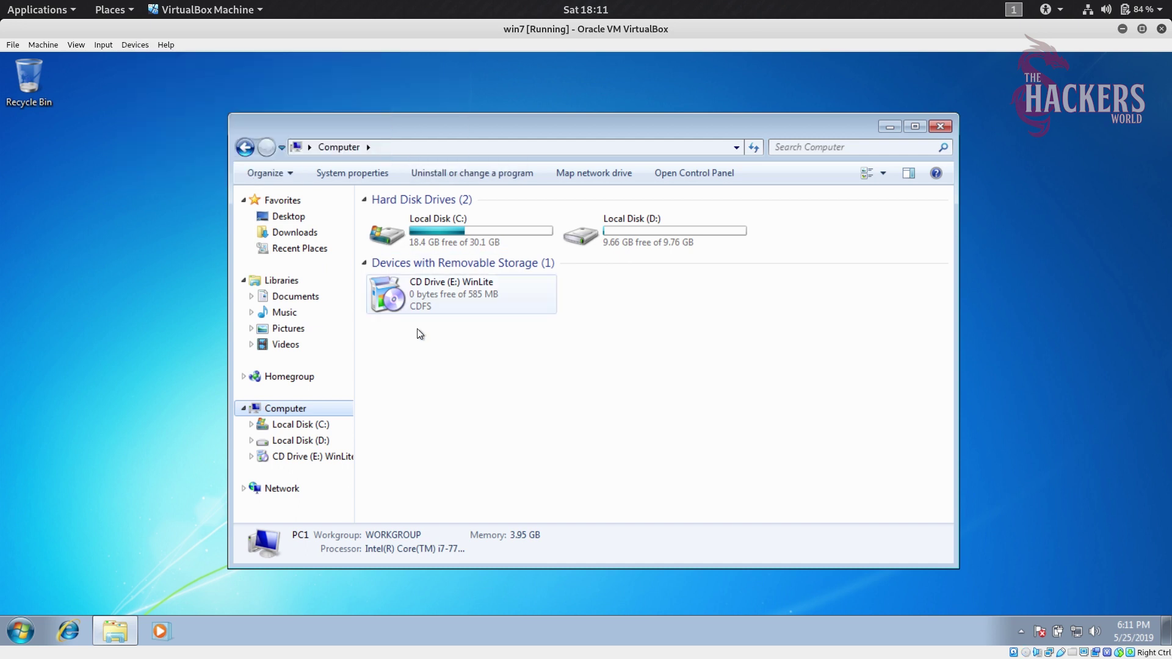
{"action": "right_click", "coordinate": [441, 357]}
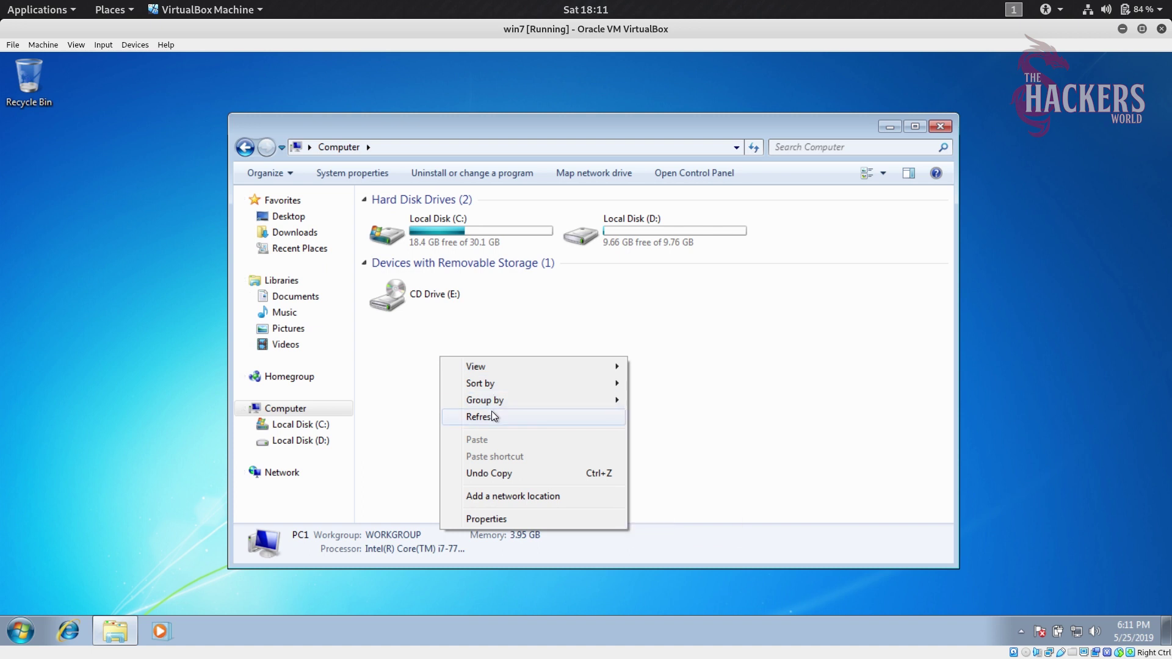
{"action": "left_click", "coordinate": [493, 413]}
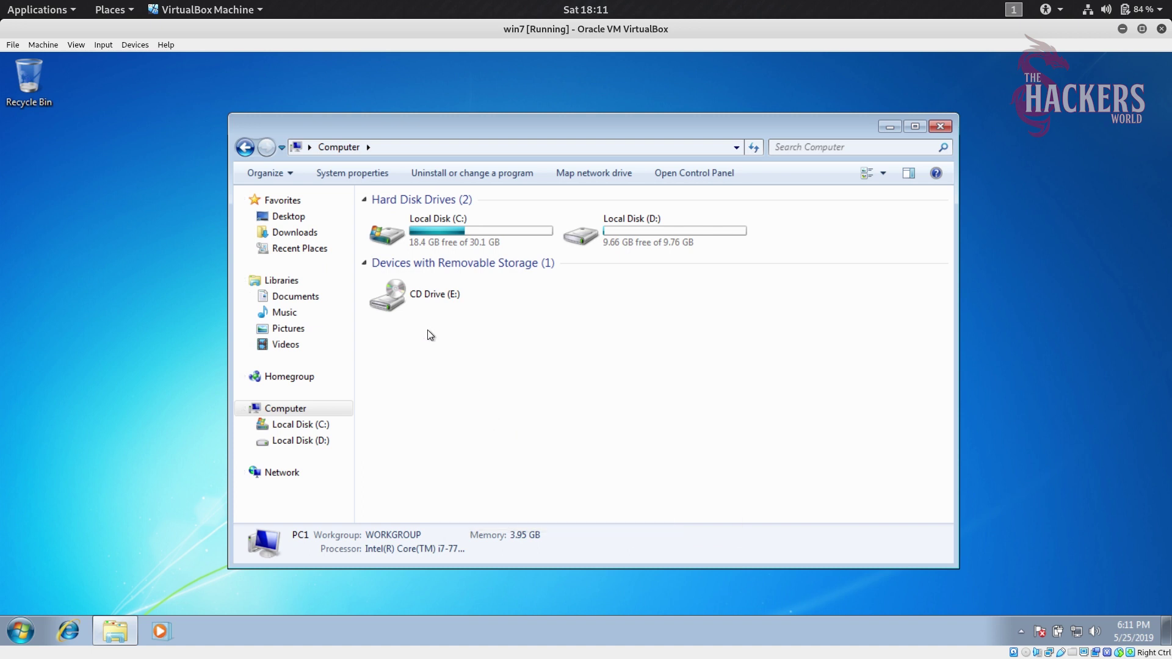
- Enable audio input for the virtual machine
{"action": "left_click", "coordinate": [103, 45]}
{"action": "mouse_move", "coordinate": [134, 44]}
{"action": "mouse_move", "coordinate": [135, 74]}
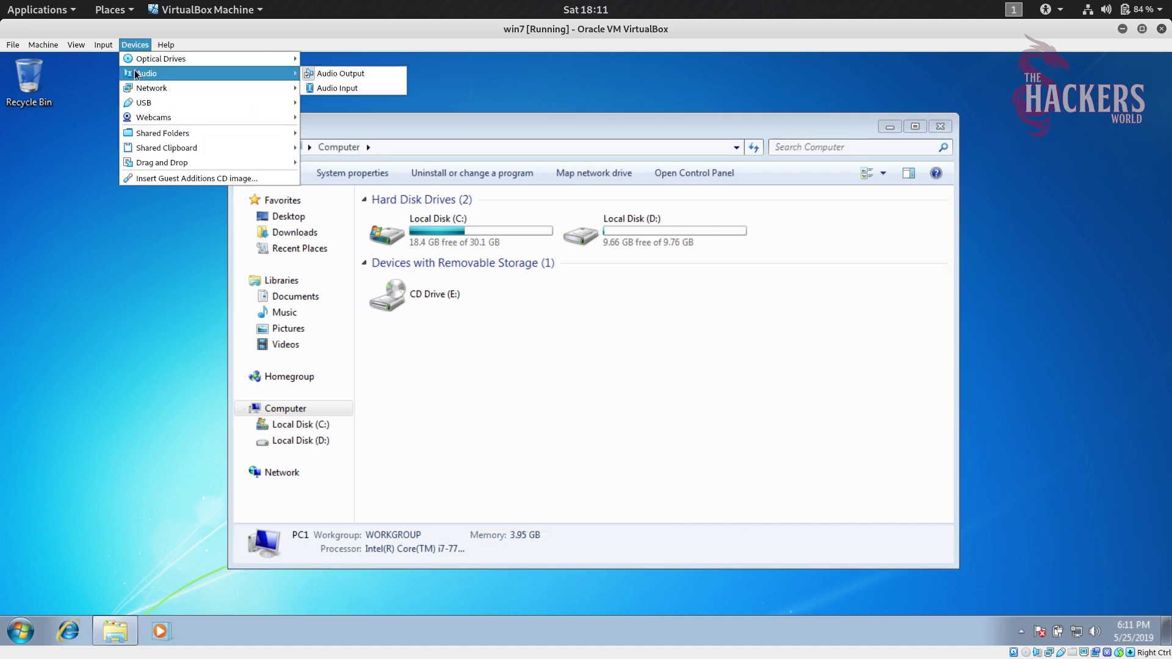
{"action": "left_click", "coordinate": [351, 89]}
- Review the virtual machine's audio options and show the guest's speaker volume control
{"action": "left_click", "coordinate": [102, 50]}
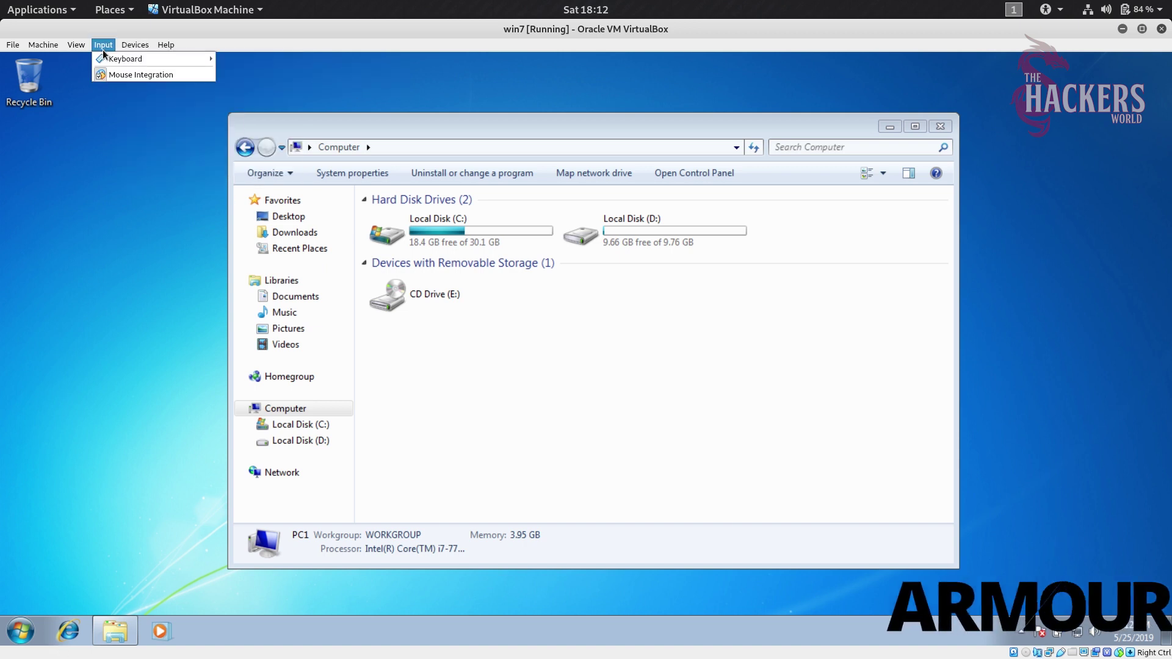
{"action": "mouse_move", "coordinate": [135, 46]}
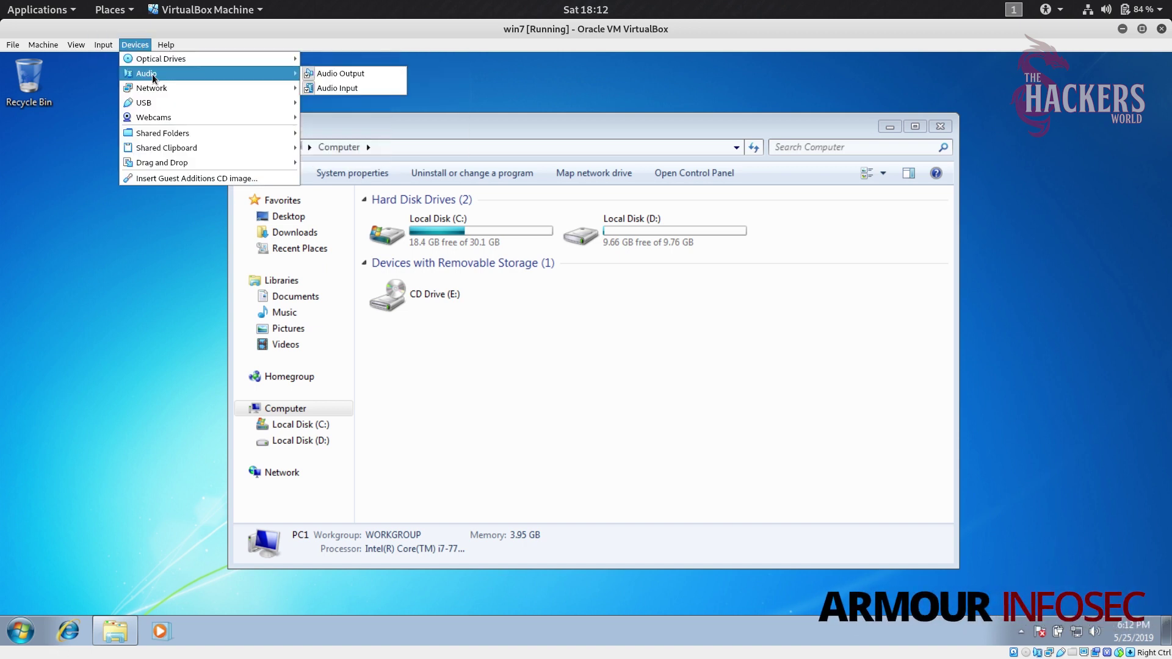
{"action": "left_click", "coordinate": [955, 430]}
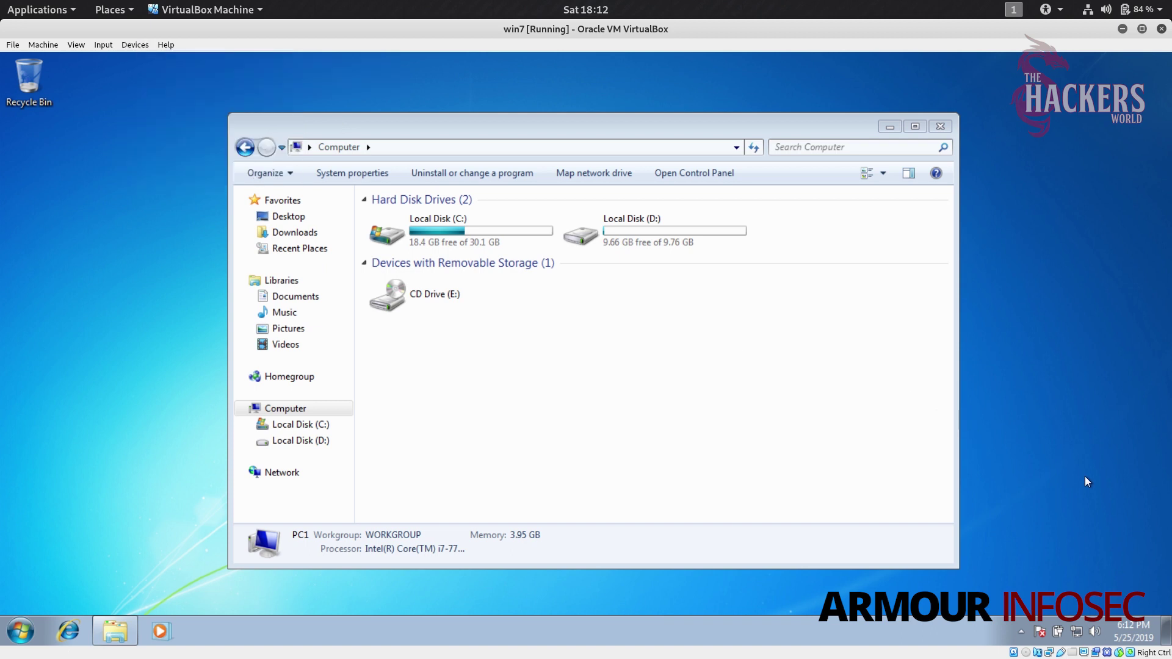
{"action": "left_click", "coordinate": [1094, 631]}
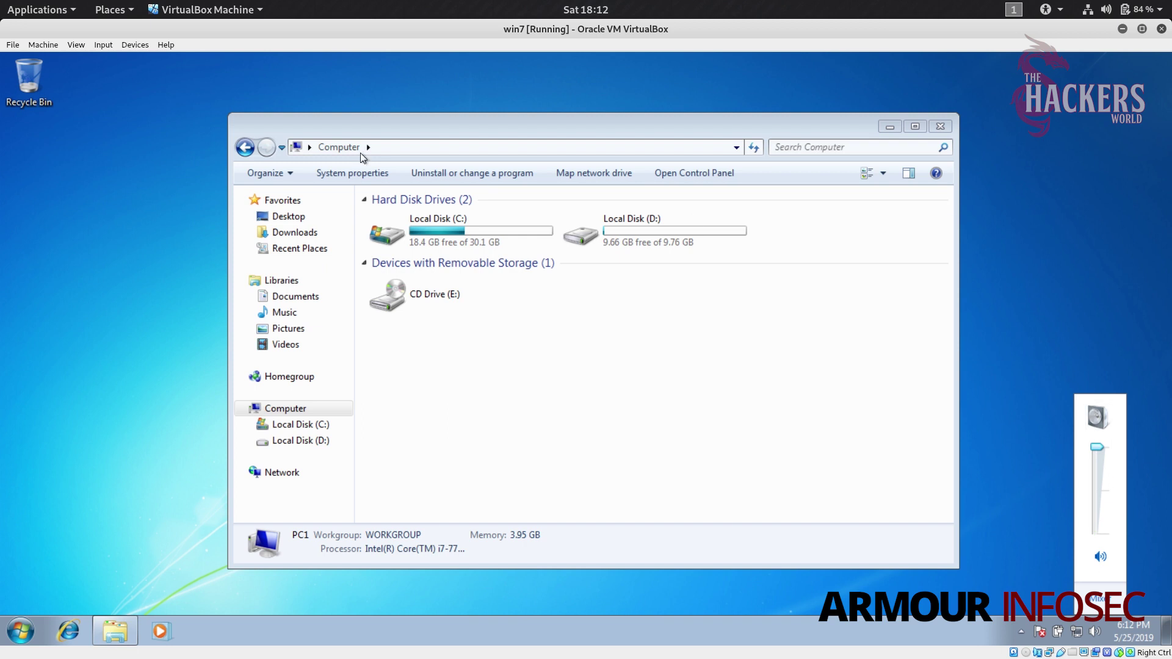
- Turn off the virtual machine's audio output
{"action": "left_click", "coordinate": [129, 44]}
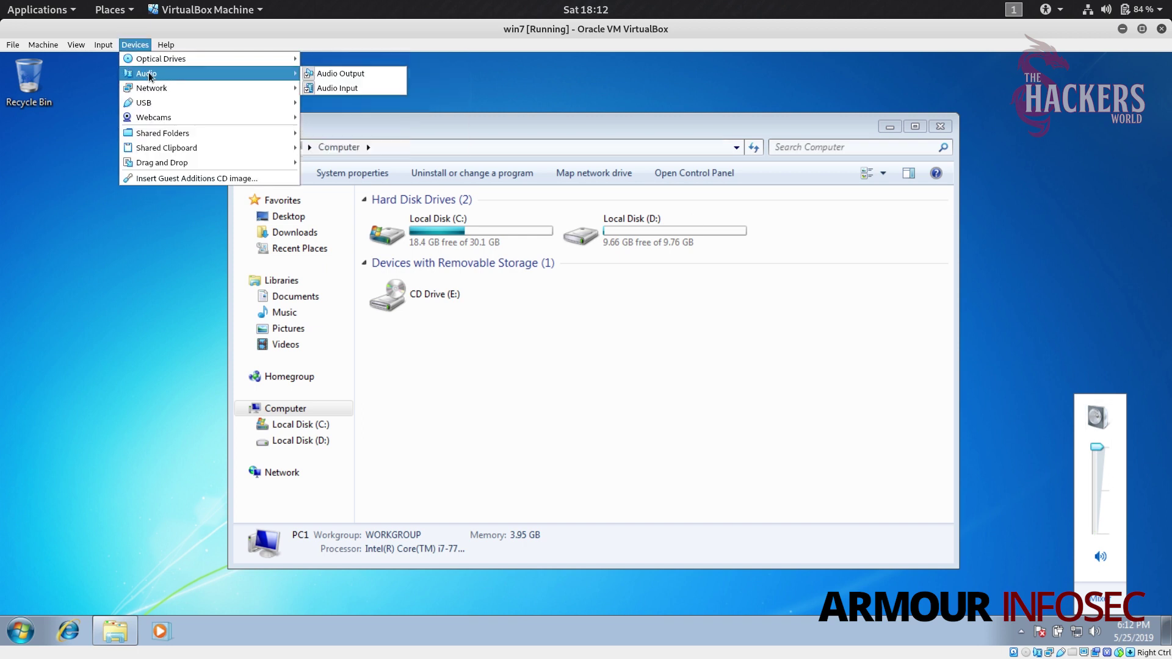
{"action": "left_click", "coordinate": [196, 44]}
{"action": "left_click", "coordinate": [135, 45]}
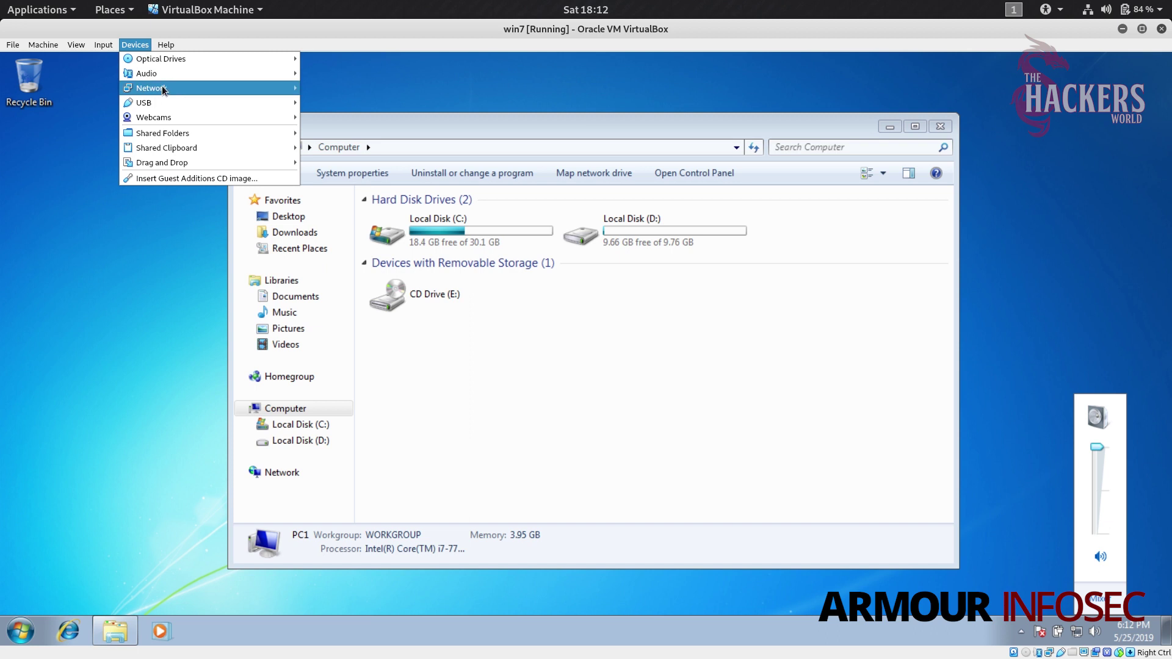
{"action": "mouse_move", "coordinate": [170, 74]}
{"action": "left_click", "coordinate": [317, 75]}
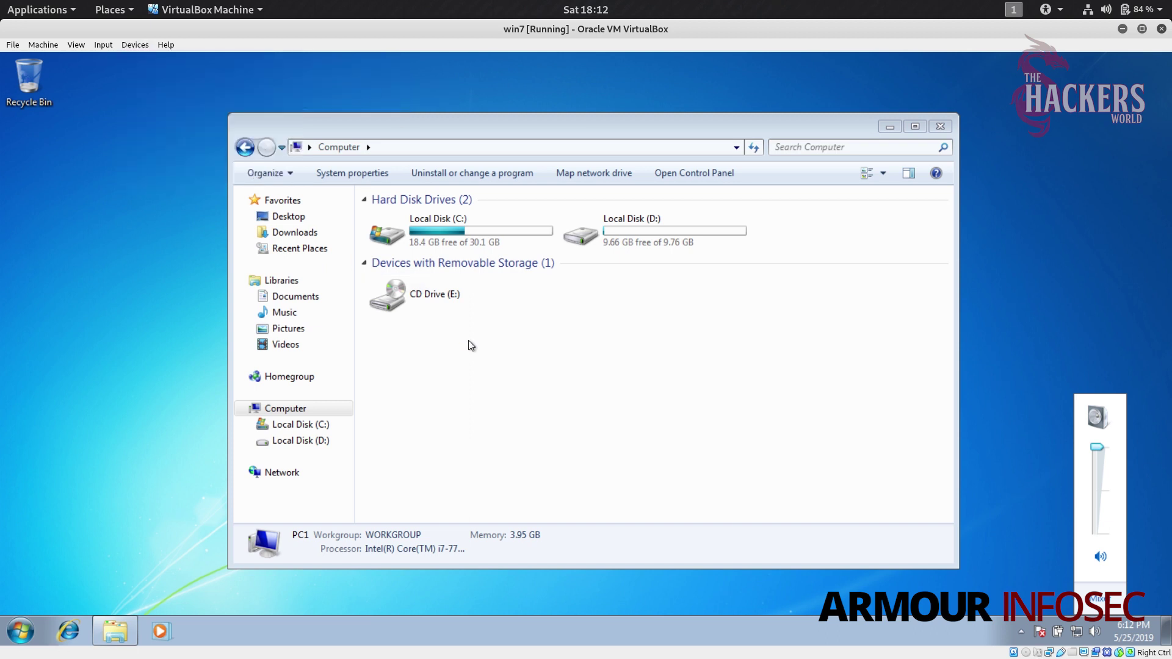
- Attach the Generic HD WebCam USB device to the virtual machine and open its driver installation status
{"action": "left_click", "coordinate": [134, 46]}
{"action": "mouse_move", "coordinate": [140, 89]}
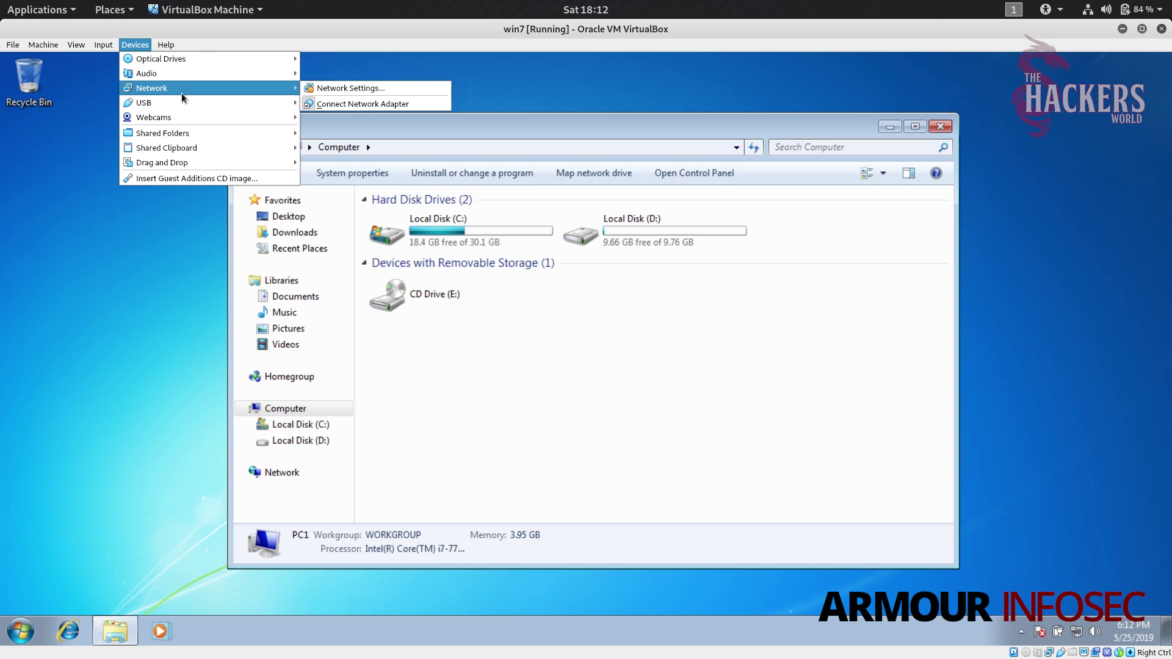
{"action": "mouse_move", "coordinate": [160, 108]}
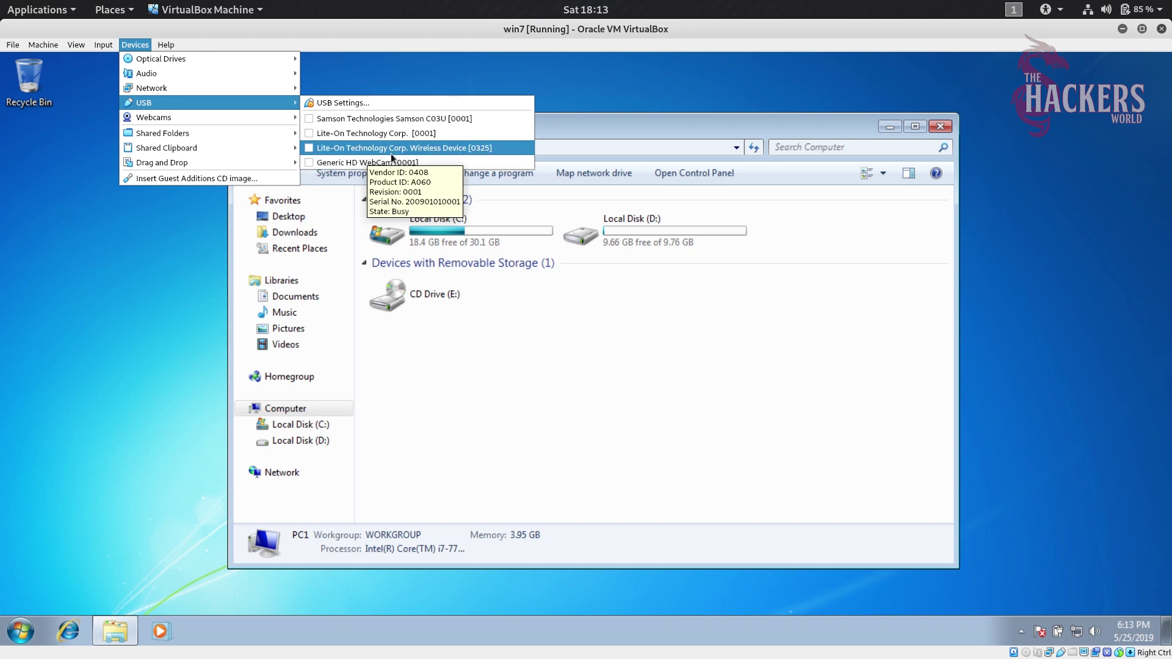
{"action": "left_click", "coordinate": [362, 162]}
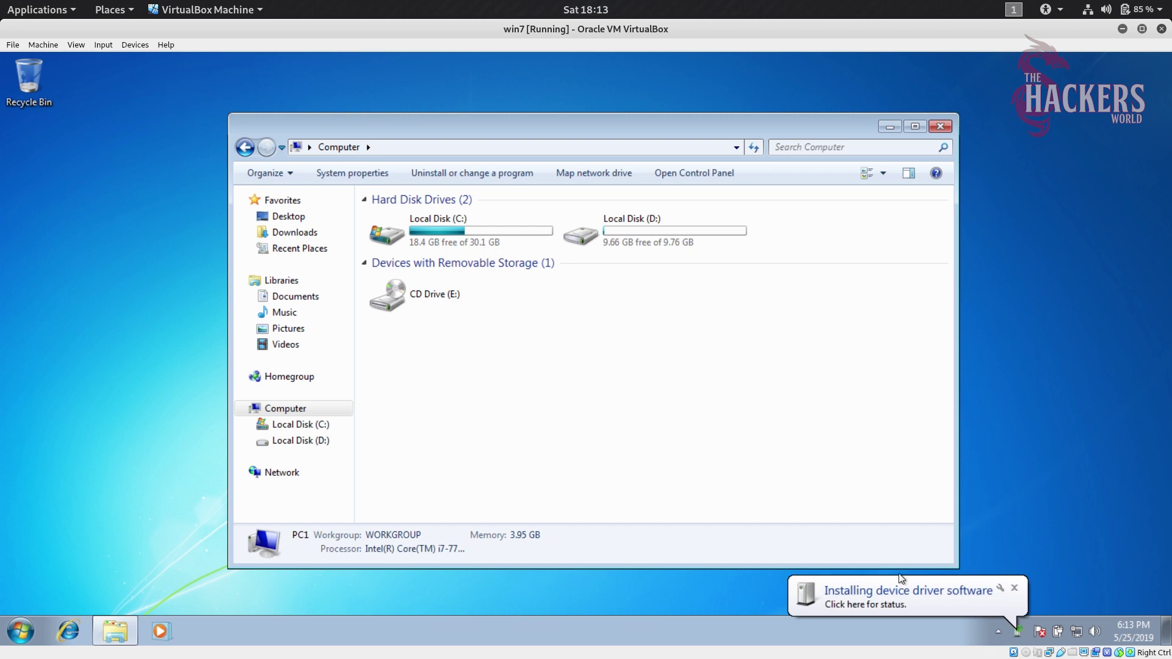
{"action": "left_click", "coordinate": [914, 599]}
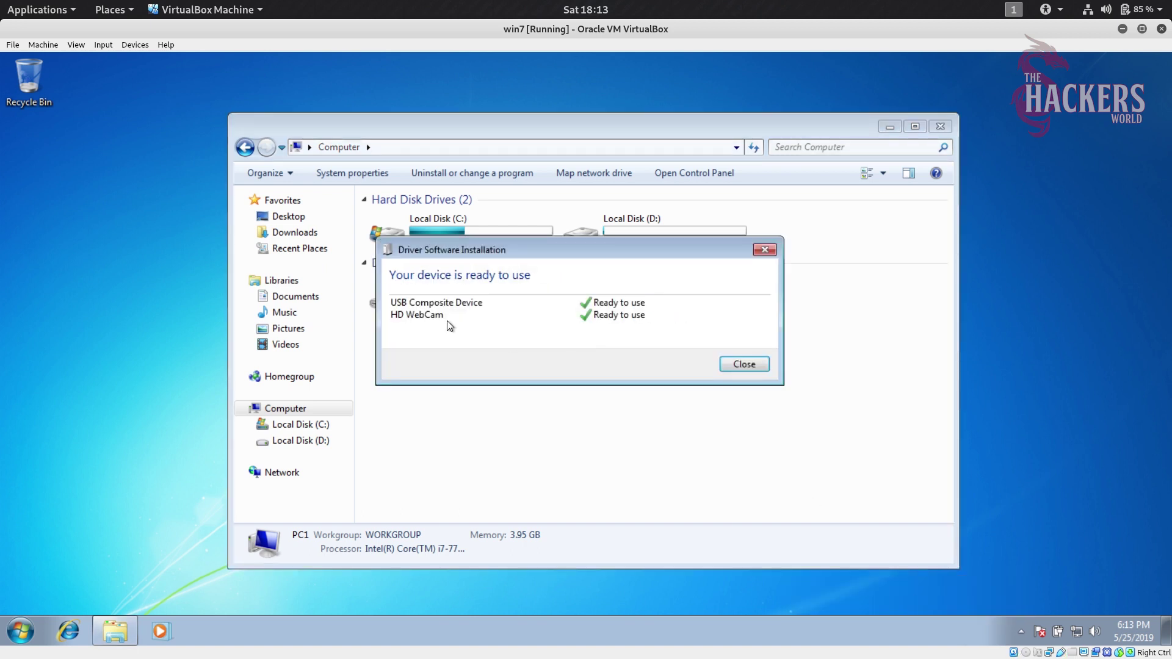
- Open Device Manager in the Windows 7 guest and locate HD WebCam under the imaging devices
{"action": "right_click", "coordinate": [296, 409]}
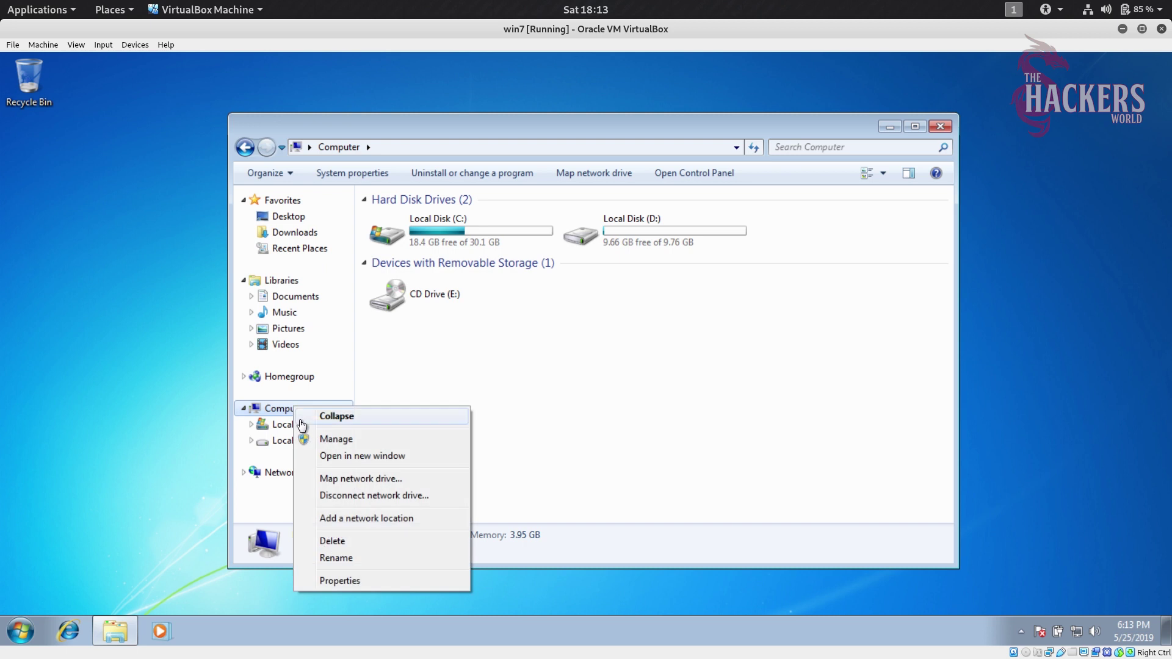
{"action": "left_click", "coordinate": [311, 440]}
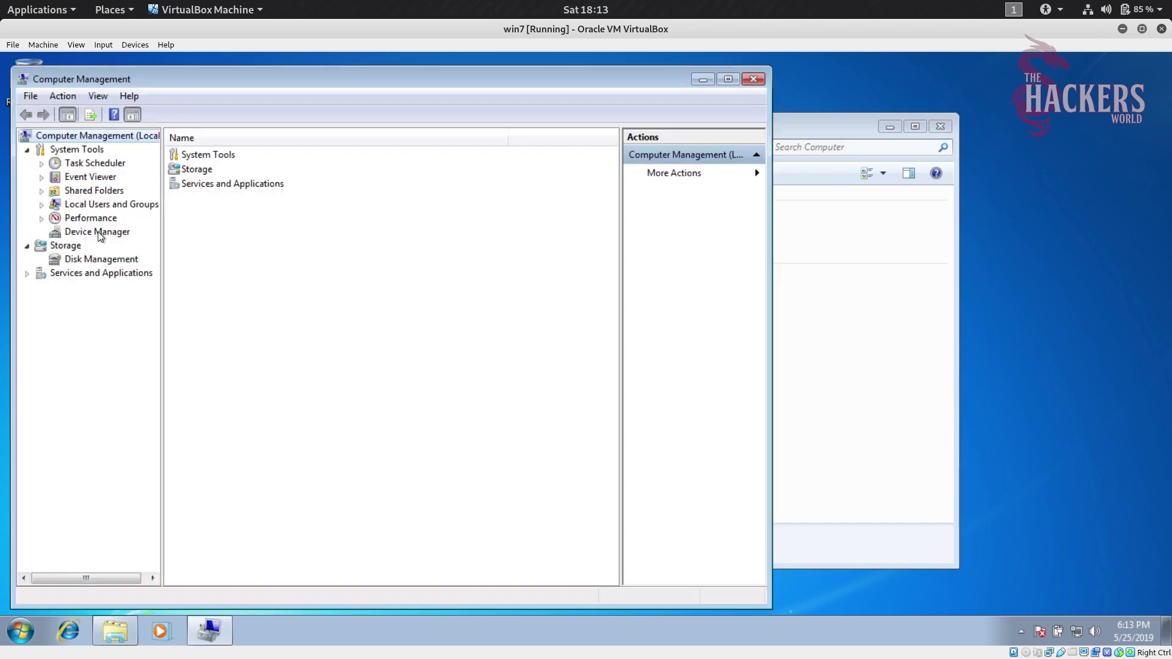
{"action": "left_click", "coordinate": [113, 232]}
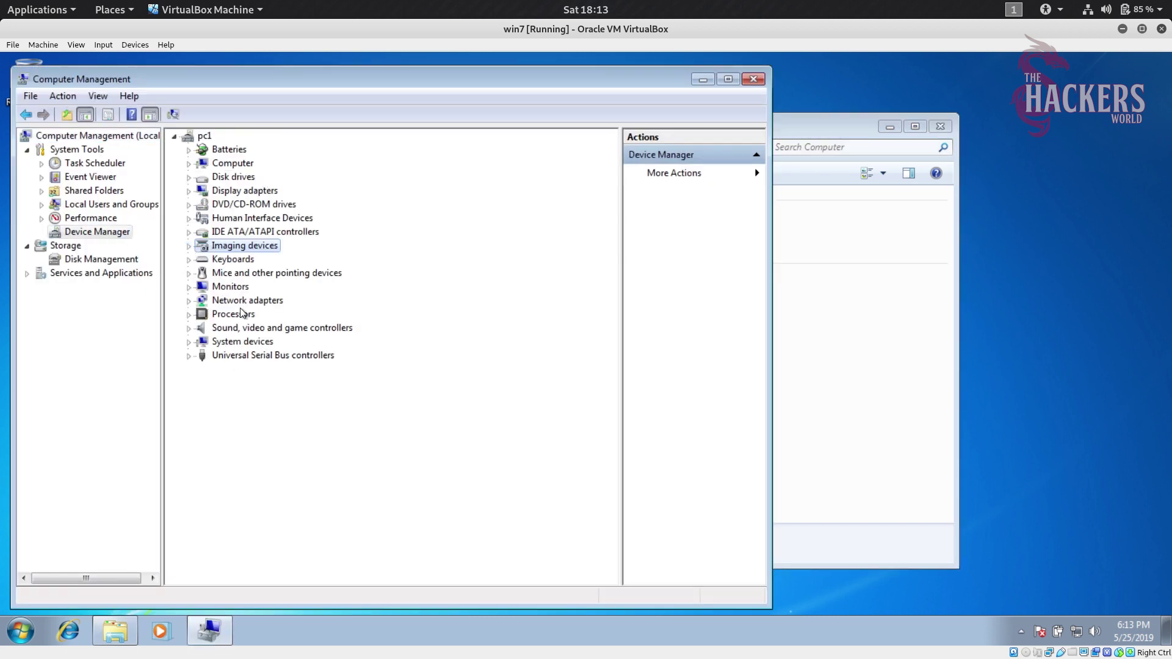
{"action": "double_click", "coordinate": [241, 248]}
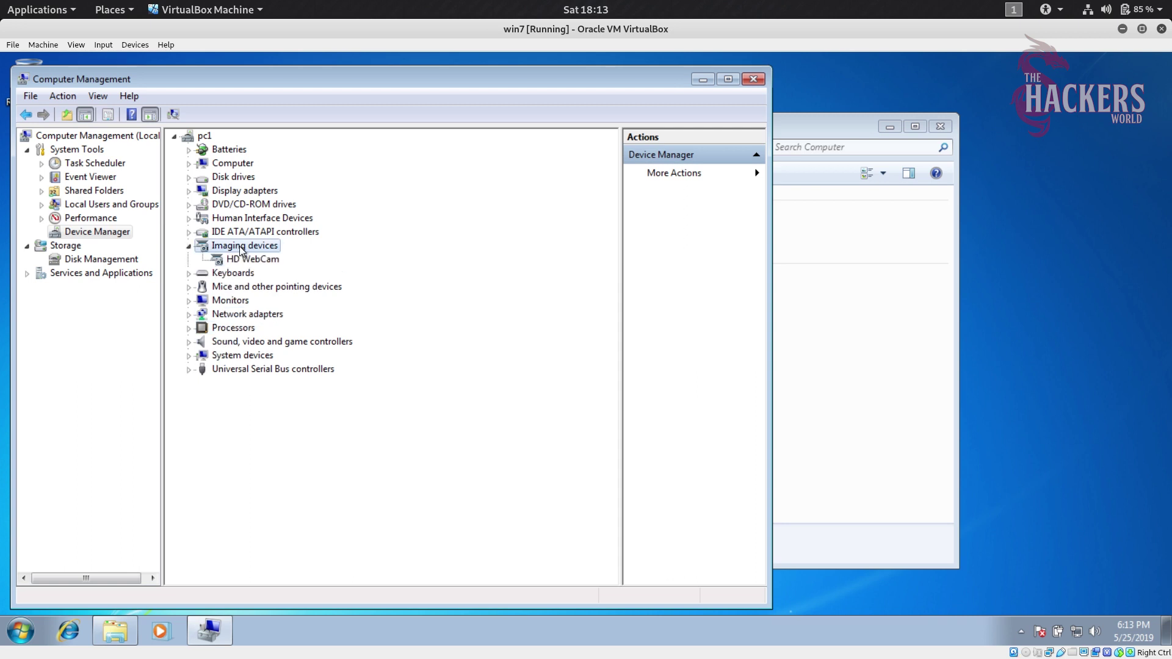
{"action": "left_click", "coordinate": [269, 263]}
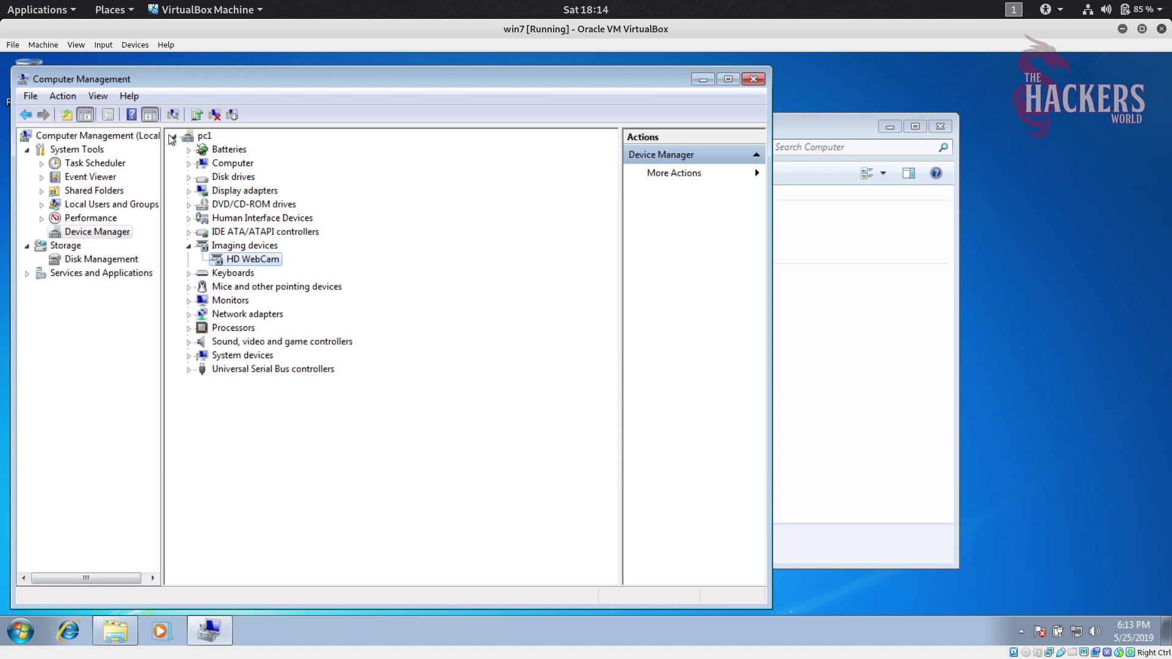
- Swap the attached Generic HD WebCam USB device for the first HD WebCam webcam entry and expand the guest's imaging devices
{"action": "left_click", "coordinate": [135, 47]}
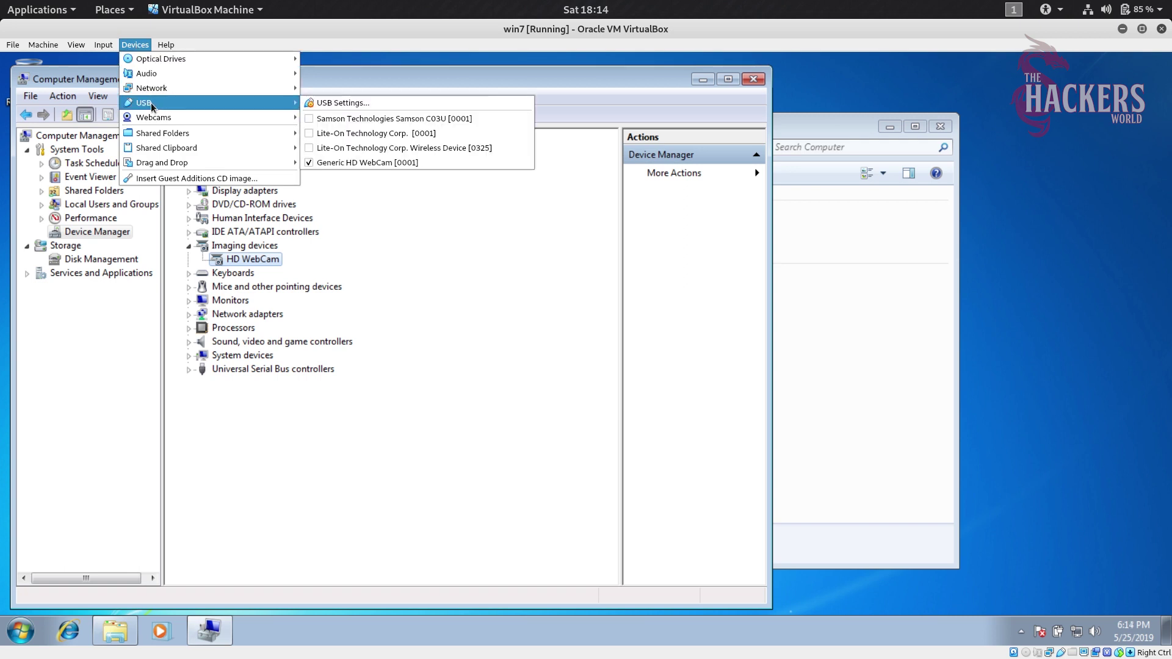
{"action": "left_click", "coordinate": [337, 162]}
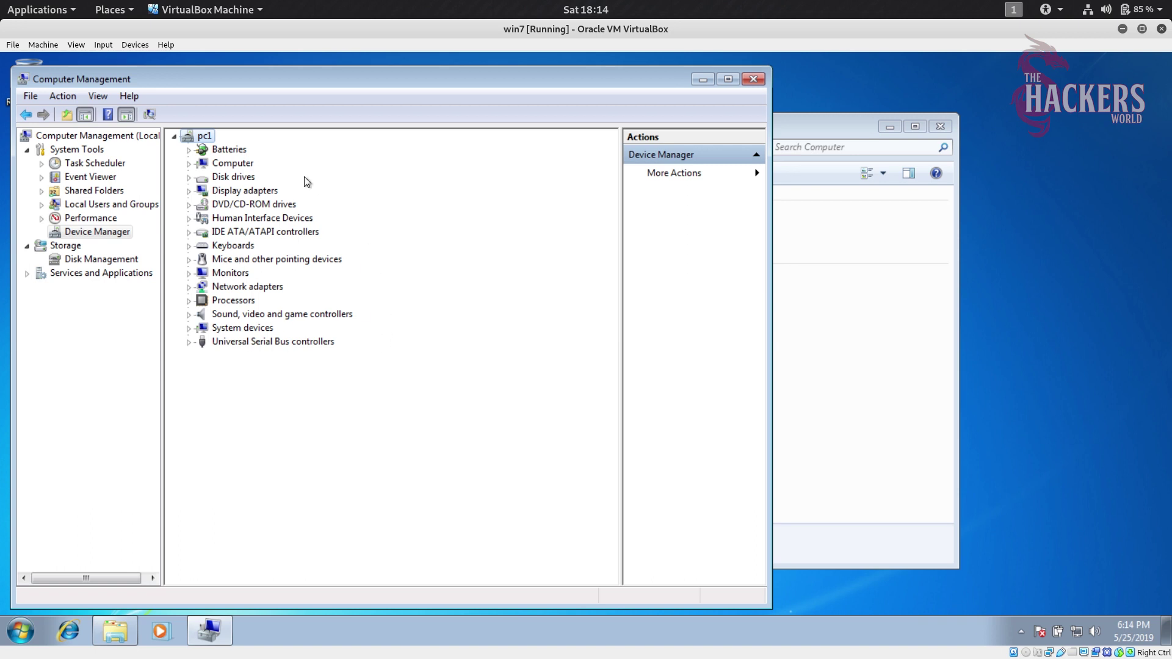
{"action": "left_click", "coordinate": [134, 45]}
{"action": "mouse_move", "coordinate": [149, 118]}
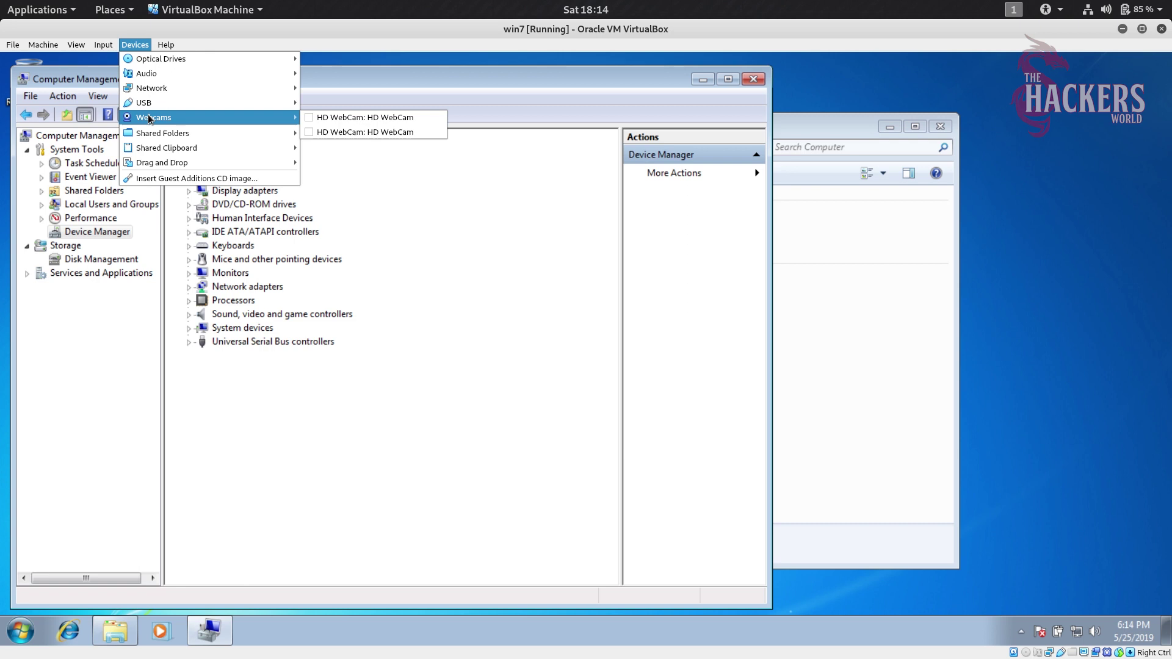
{"action": "left_click", "coordinate": [339, 122]}
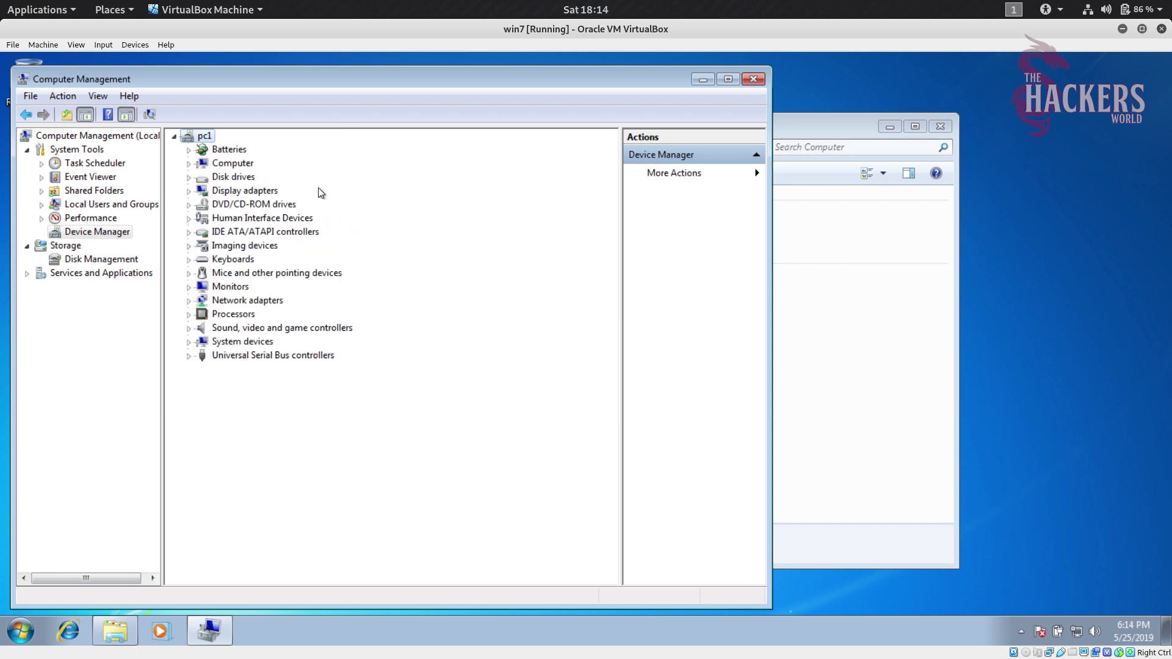
{"action": "double_click", "coordinate": [245, 247]}
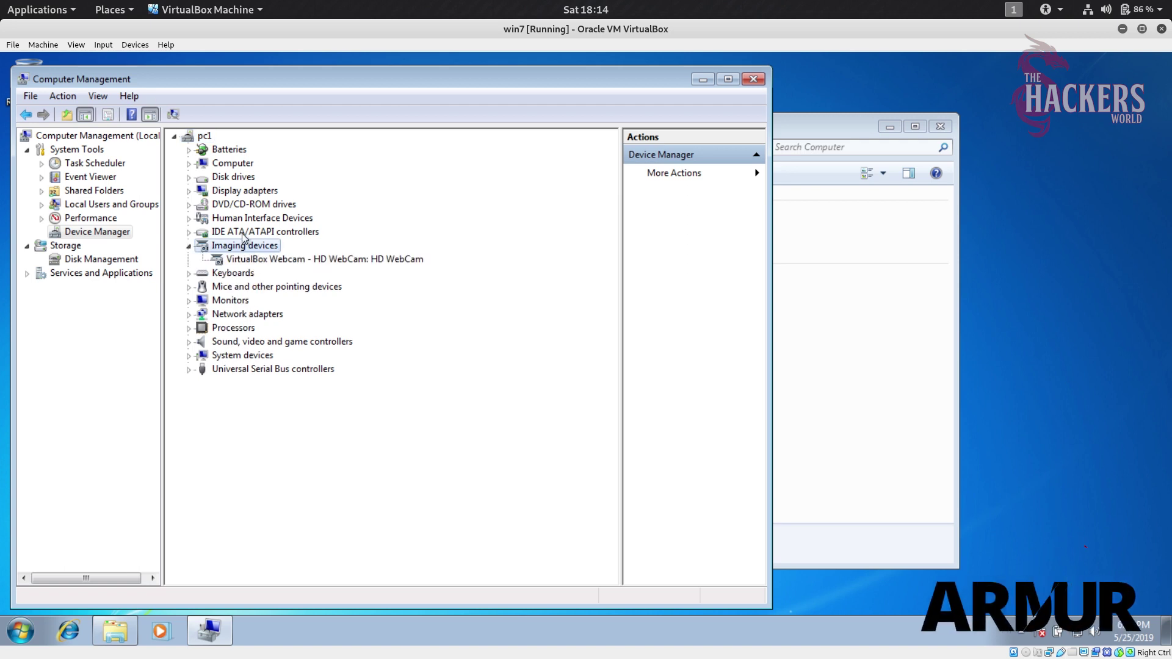
- Detach the HD WebCam webcam from the virtual machine
{"action": "left_click", "coordinate": [102, 44]}
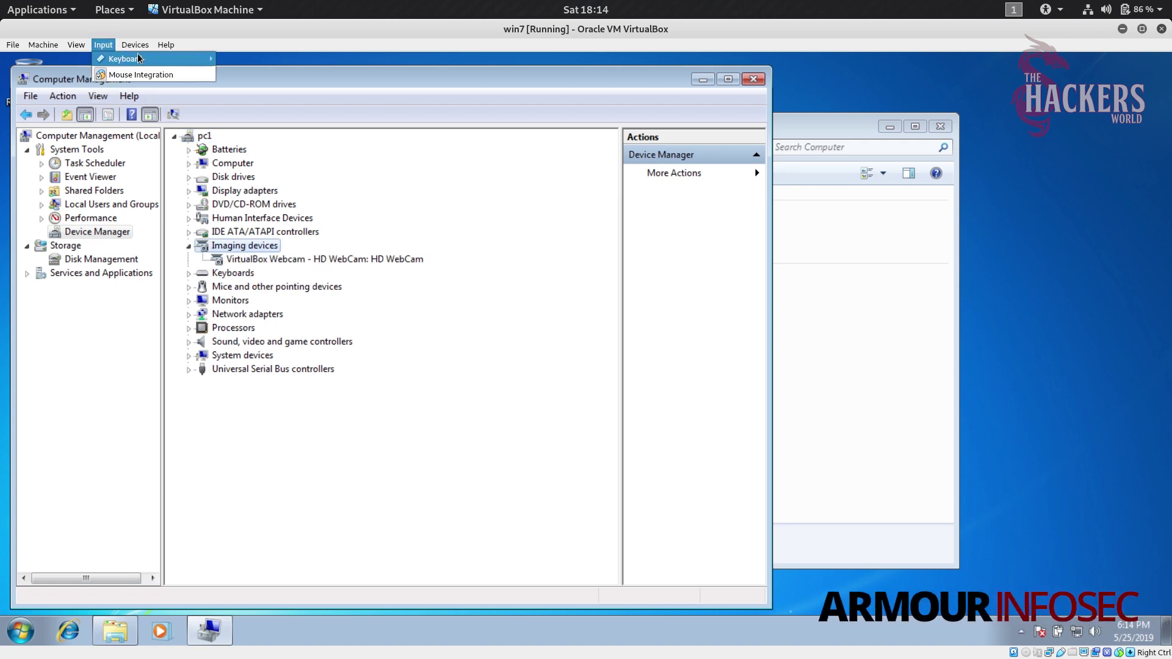
{"action": "mouse_move", "coordinate": [133, 54]}
{"action": "mouse_move", "coordinate": [159, 117]}
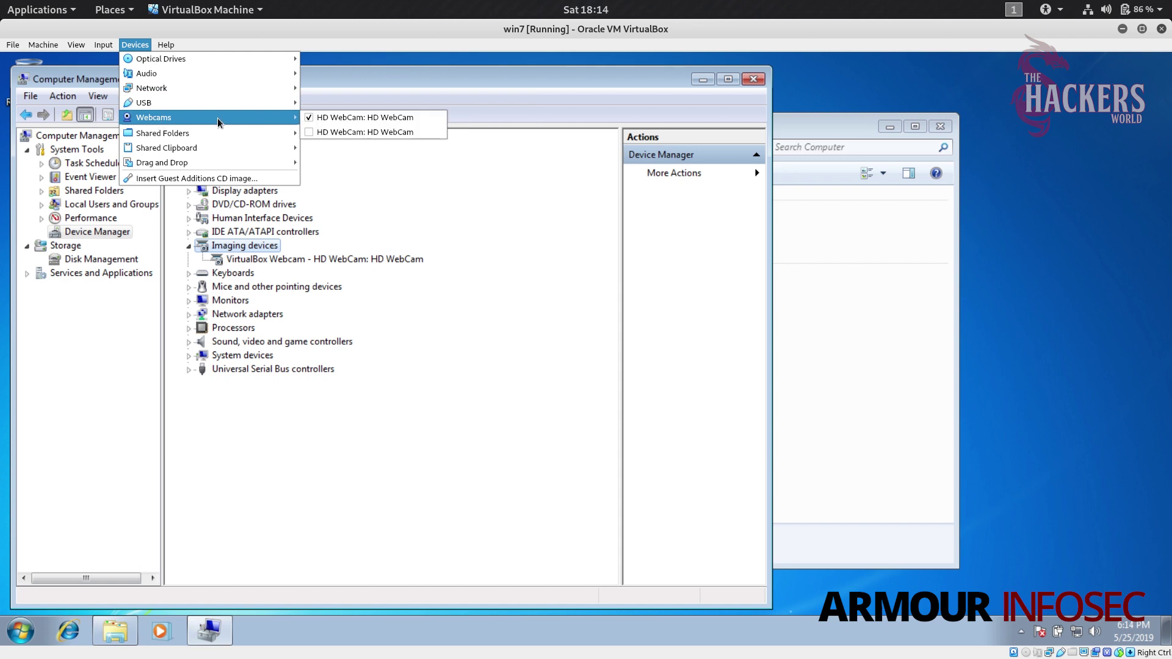
{"action": "left_click", "coordinate": [371, 118]}
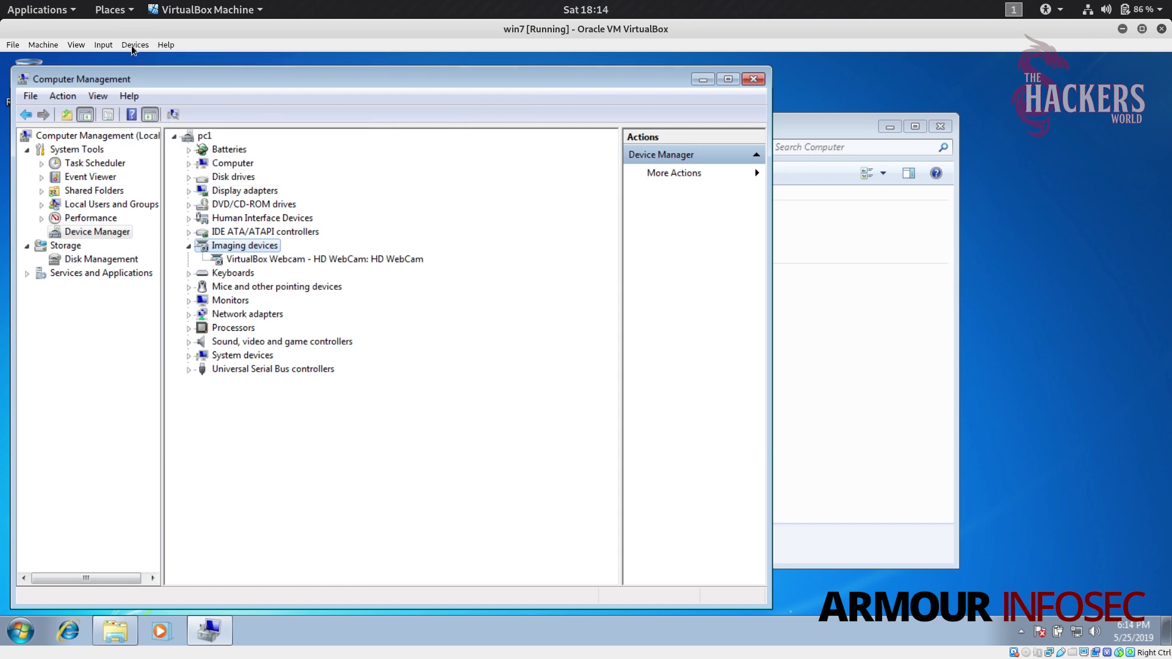
{"action": "left_click", "coordinate": [130, 46]}
{"action": "mouse_move", "coordinate": [140, 136]}
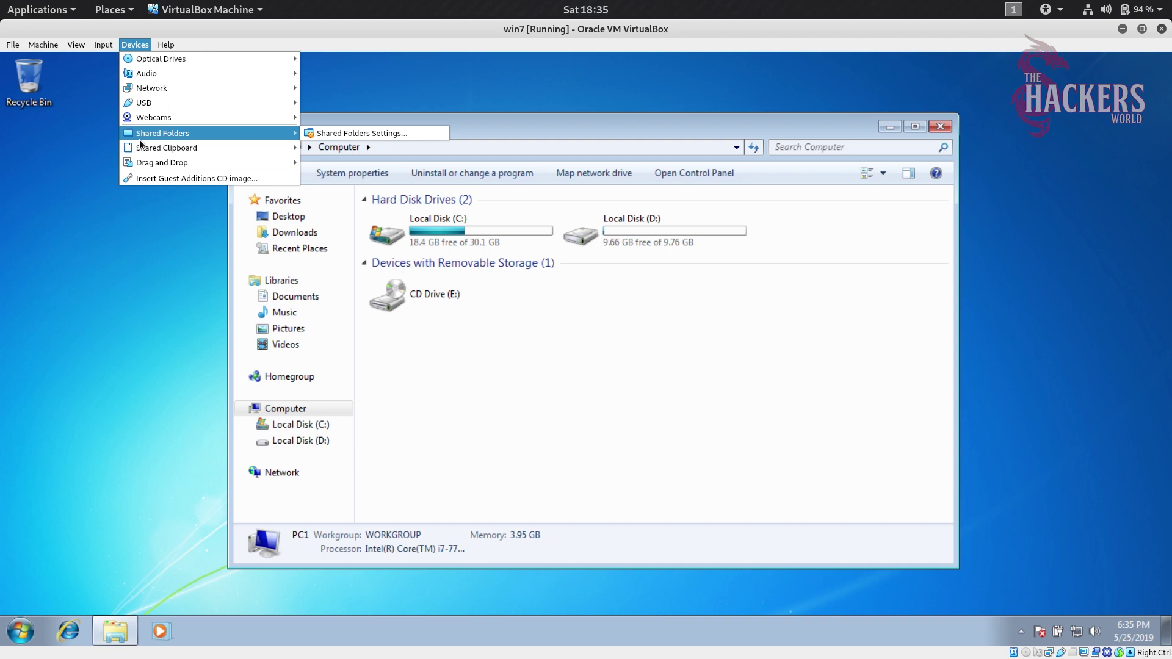
{"action": "left_click", "coordinate": [770, 266]}
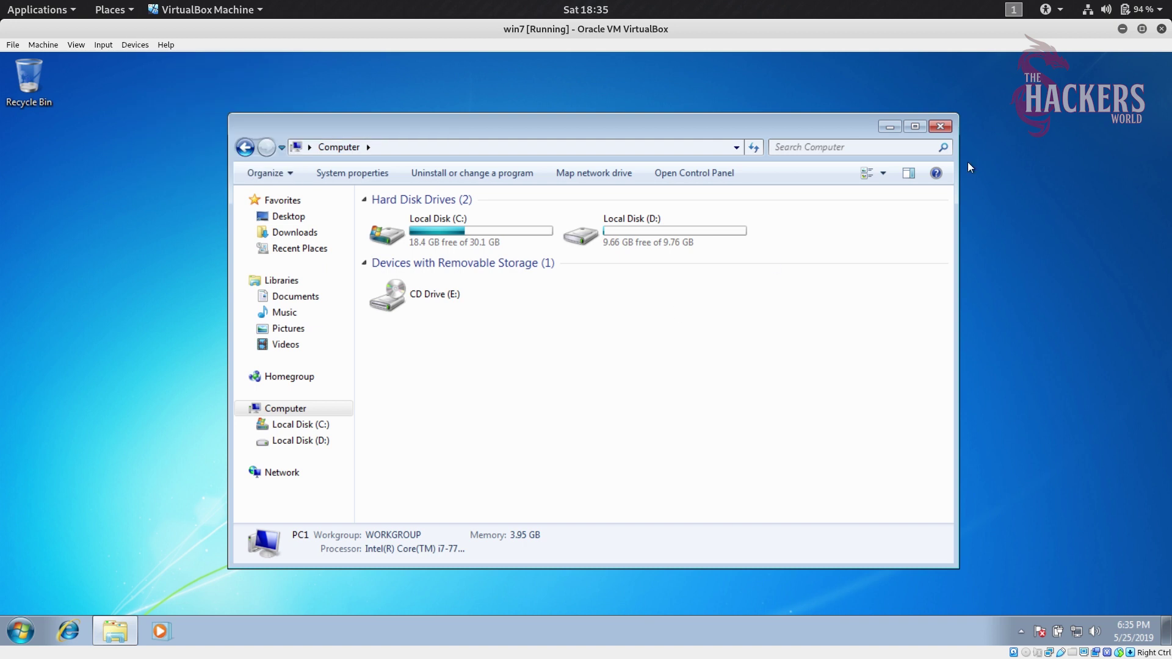
- Minimize the virtual machine, open the data folder on the host desktop and view the contents of demo.txt
{"action": "left_click", "coordinate": [1125, 30]}
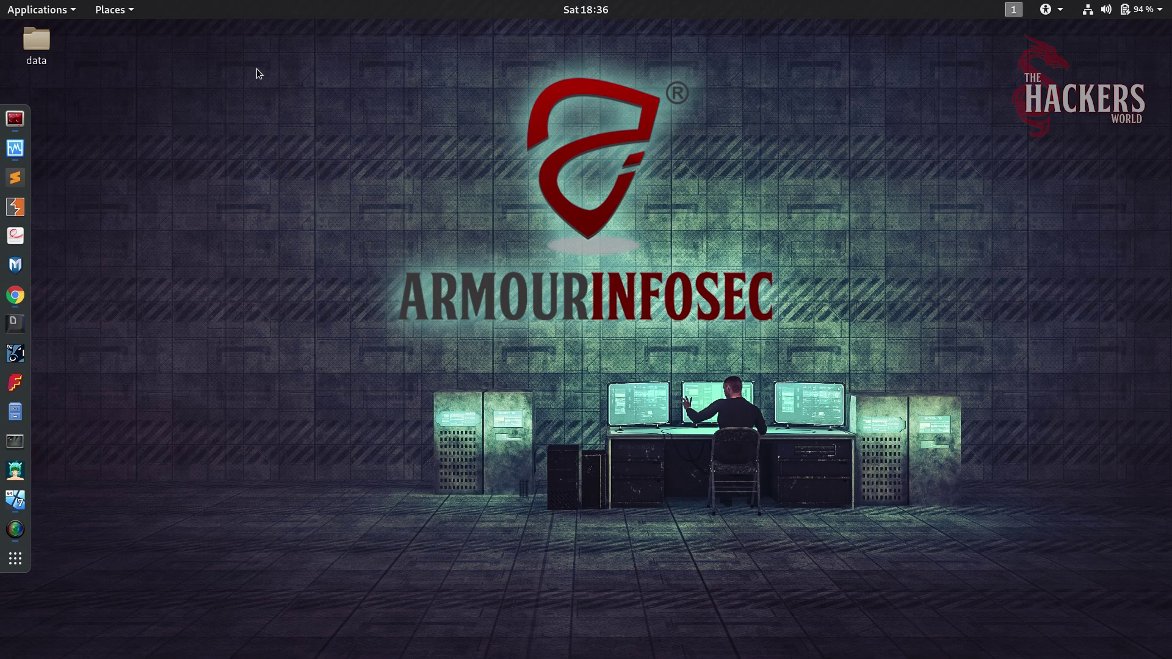
{"action": "double_click", "coordinate": [28, 43]}
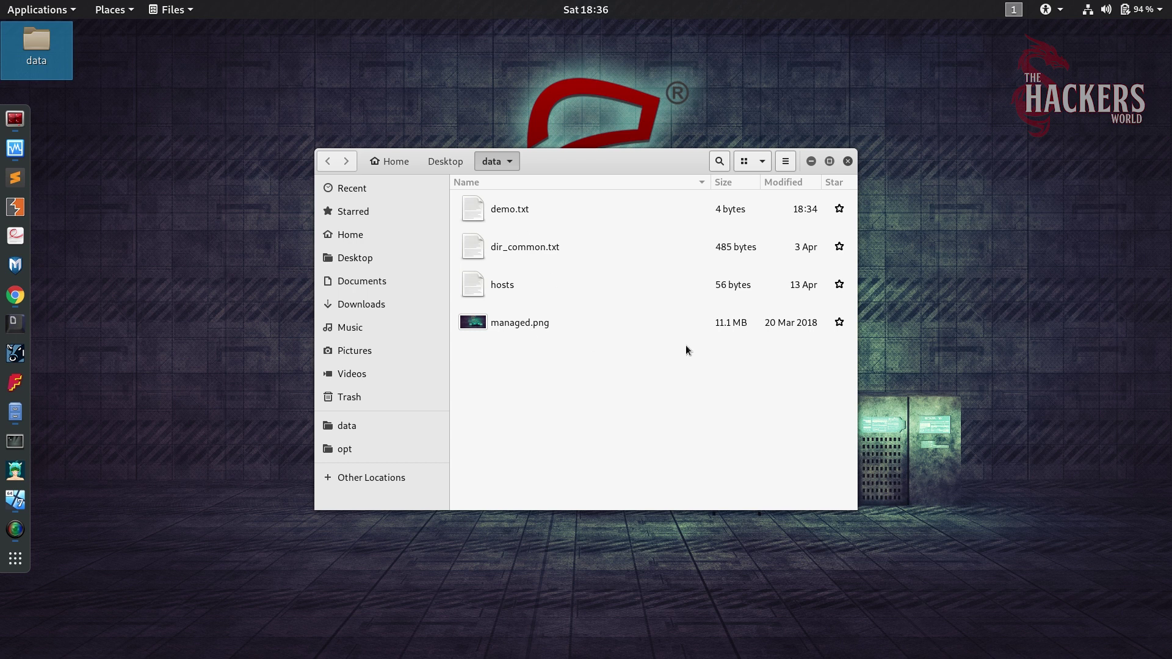
{"action": "double_click", "coordinate": [503, 214]}
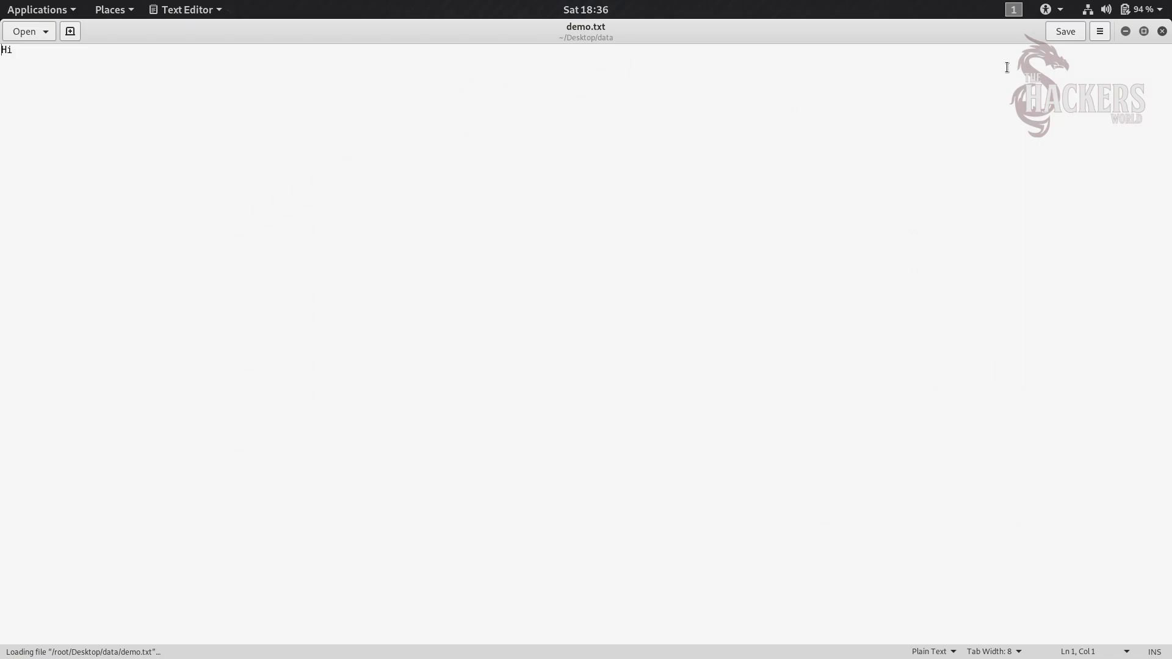
{"action": "left_click", "coordinate": [1162, 31]}
- Switch back to the win7 virtual machine and open its shared folders settings
{"action": "mouse_move", "coordinate": [3, 5]}
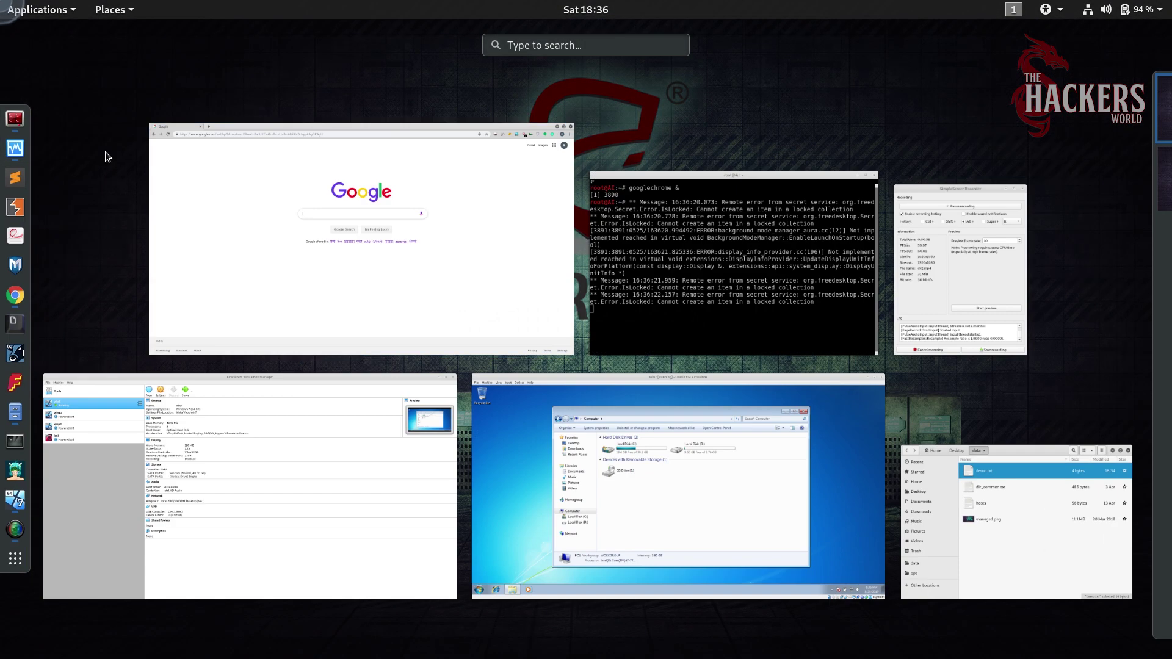
{"action": "left_click", "coordinate": [480, 394]}
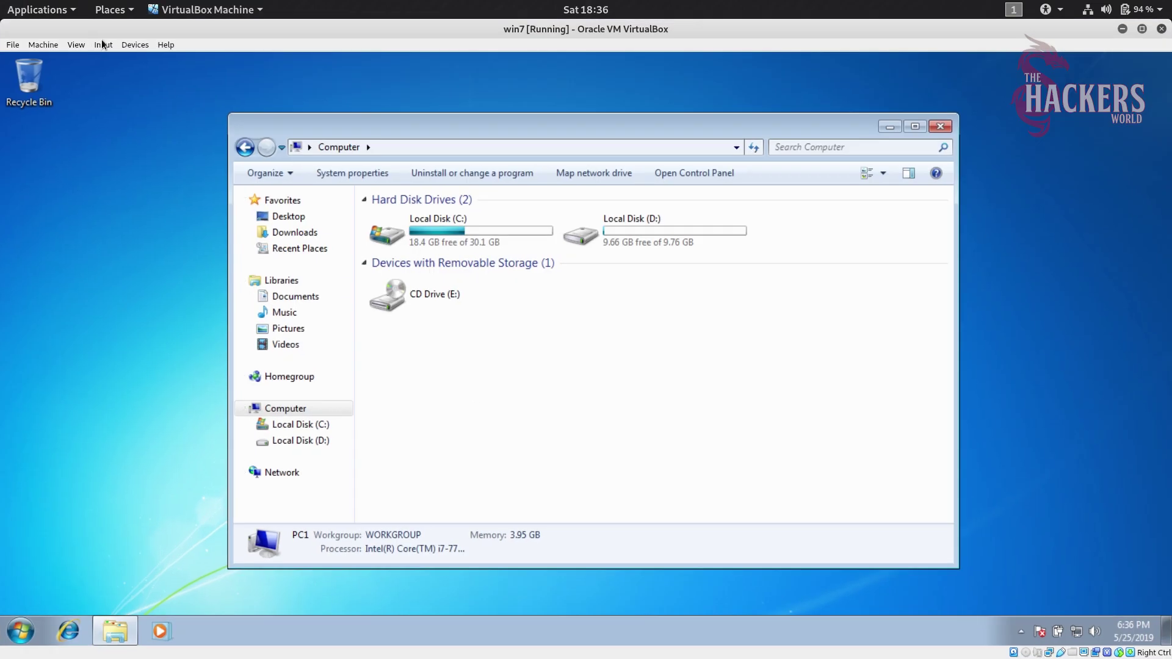
{"action": "left_click", "coordinate": [143, 48]}
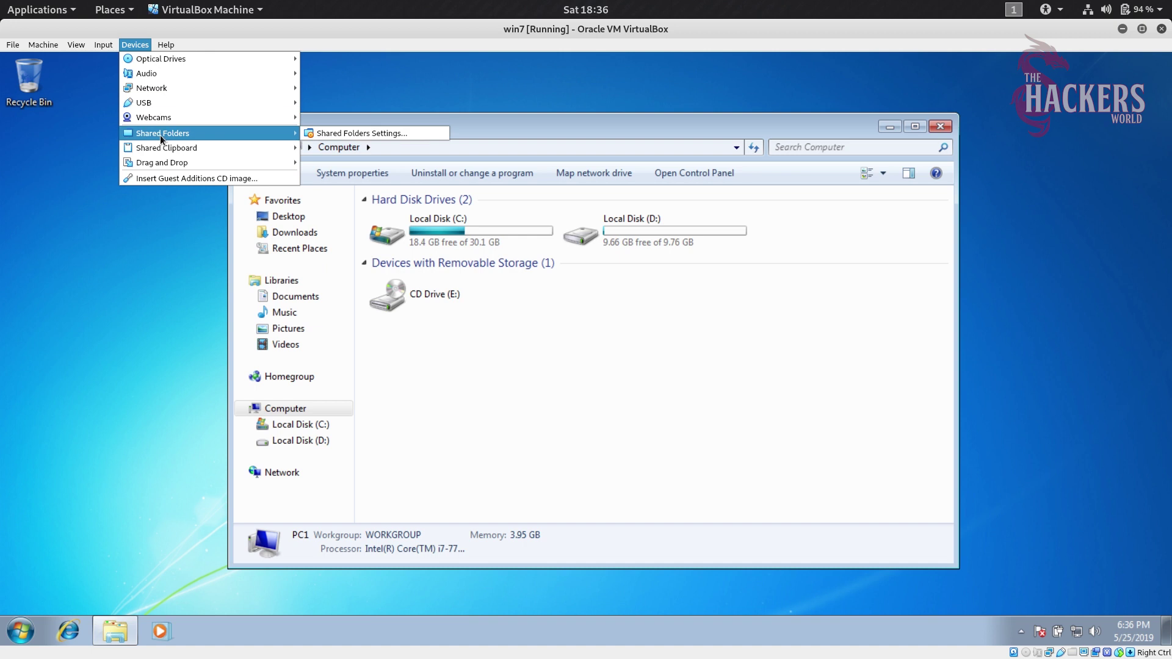
{"action": "left_click", "coordinate": [328, 133]}
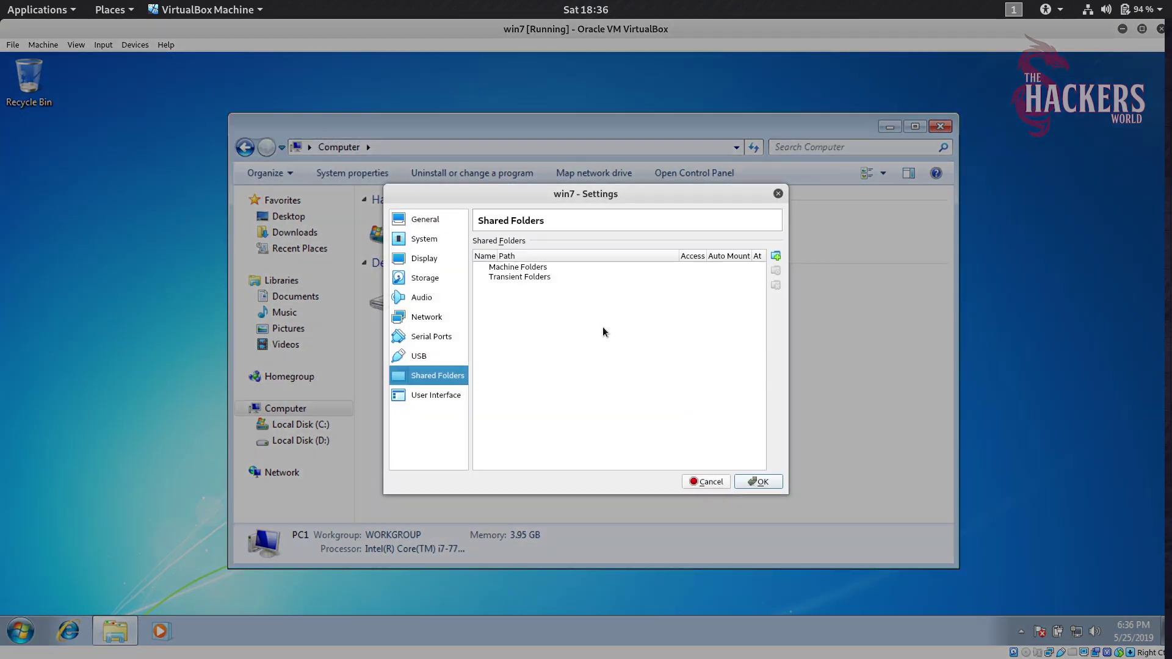
- Start a new share and choose the host desktop's data folder (/root/Desktop/data) as its path
{"action": "left_click", "coordinate": [781, 258]}
{"action": "left_click", "coordinate": [667, 282]}
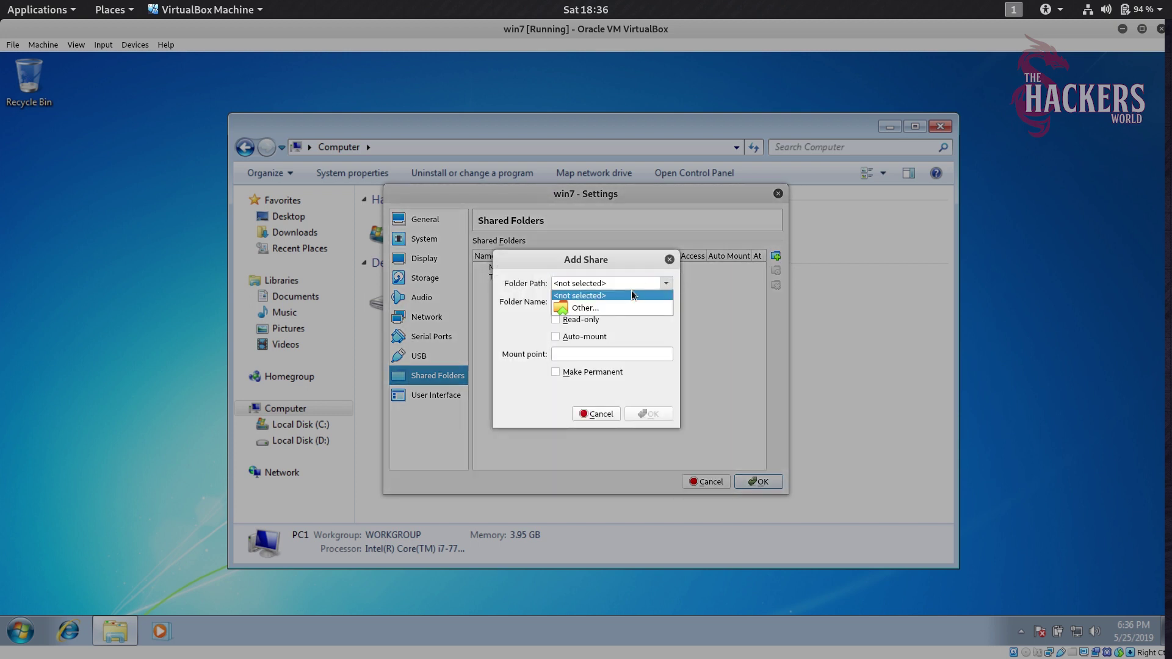
{"action": "left_click", "coordinate": [586, 308]}
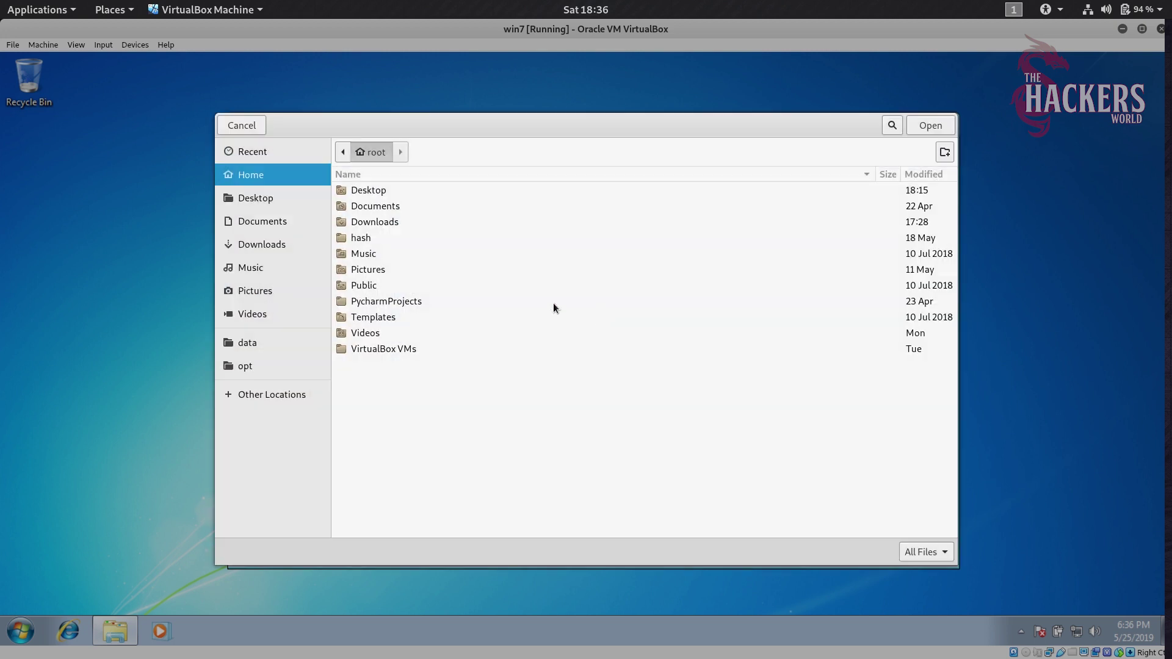
{"action": "left_click", "coordinate": [275, 198]}
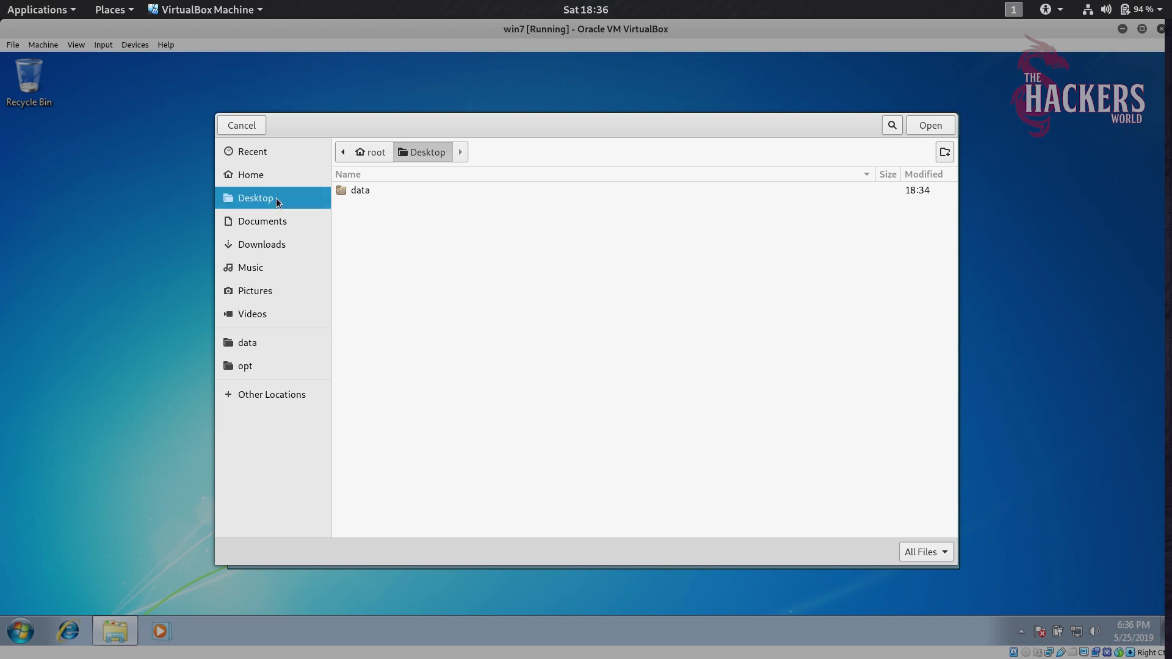
{"action": "left_click", "coordinate": [364, 191]}
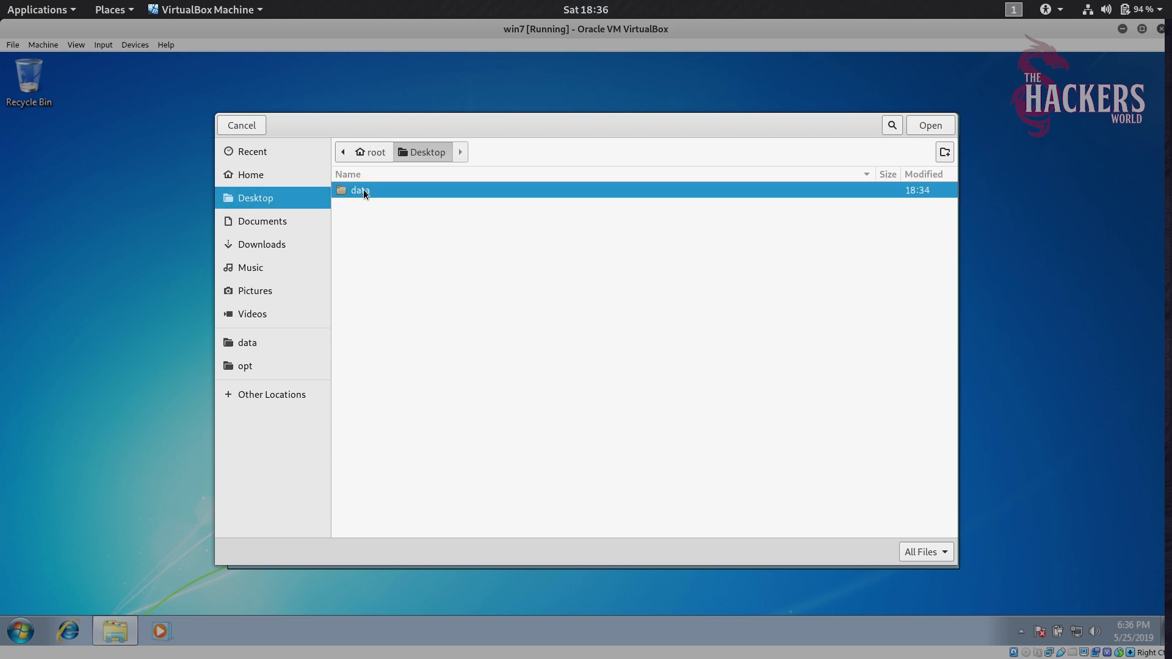
{"action": "left_click", "coordinate": [946, 126]}
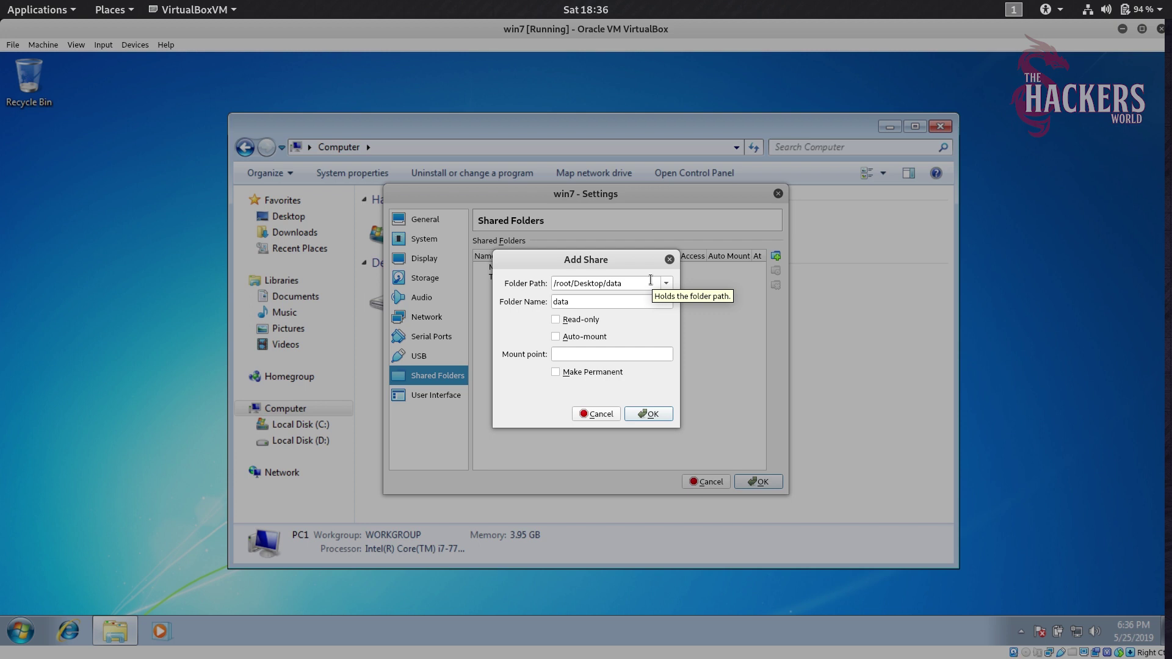
- Make the data share read-only, auto-mounted and permanent, and save the virtual machine's settings
{"action": "left_click", "coordinate": [569, 323]}
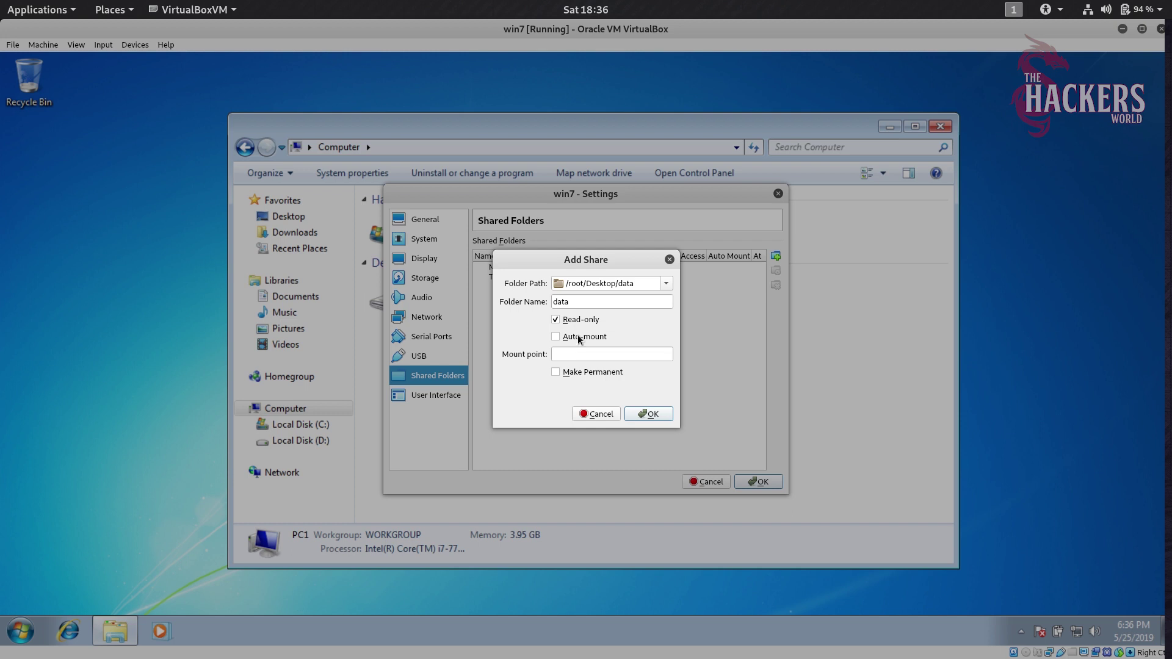
{"action": "left_click", "coordinate": [587, 373]}
{"action": "left_click", "coordinate": [650, 413]}
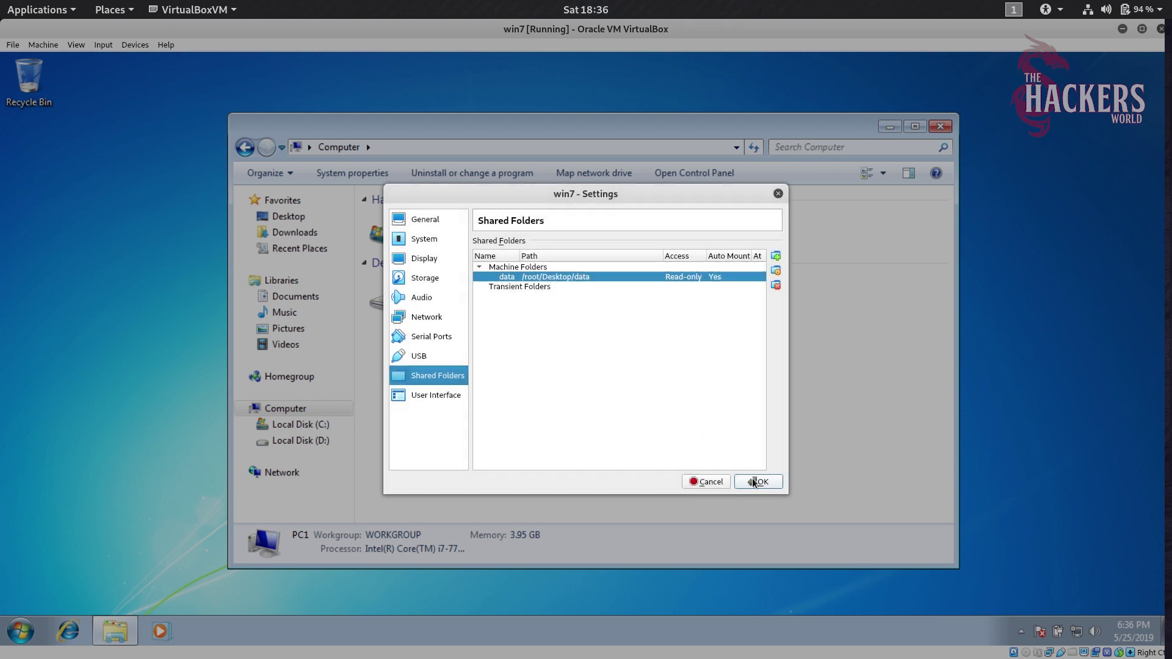
{"action": "left_click", "coordinate": [757, 481]}
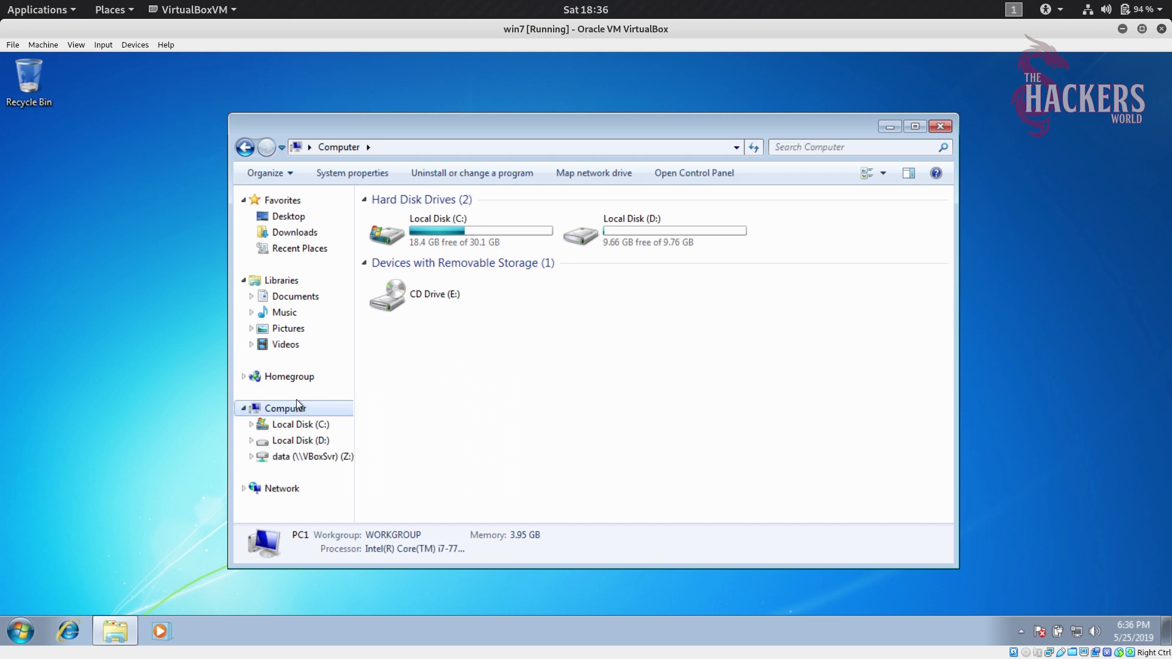
- Refresh the guest's Computer window and open the data (\\VBoxSvr) (Z:) network share
{"action": "right_click", "coordinate": [467, 366]}
{"action": "left_click", "coordinate": [511, 424]}
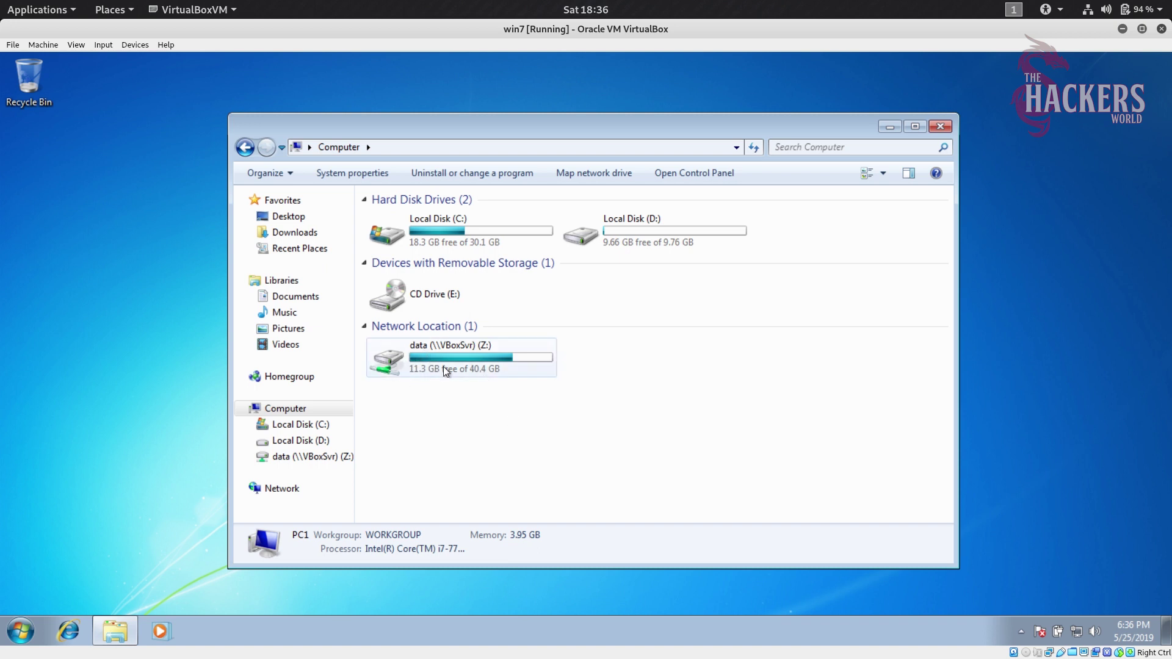
{"action": "double_click", "coordinate": [423, 359]}
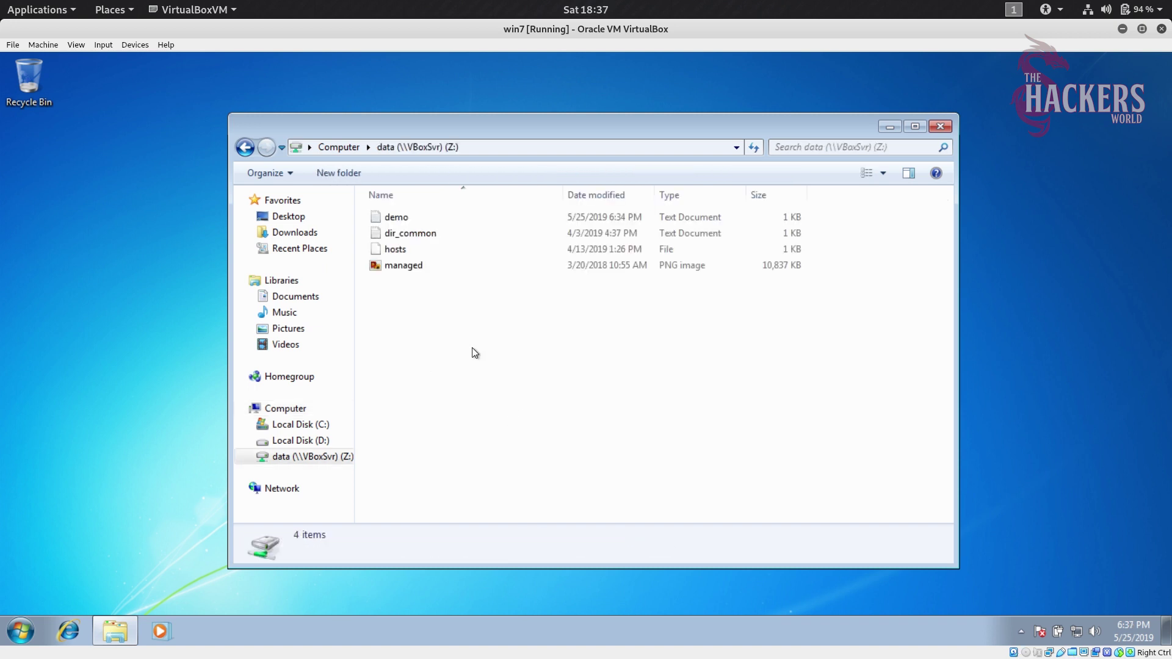
- Copy all the files in the shared data folder: demo, dir_common, hosts and managed
{"action": "key", "text": "ctrl+a"}
{"action": "left_click_drag", "start_coordinate": [445, 294], "coordinate": [419, 222]}
{"action": "right_click", "coordinate": [419, 222]}
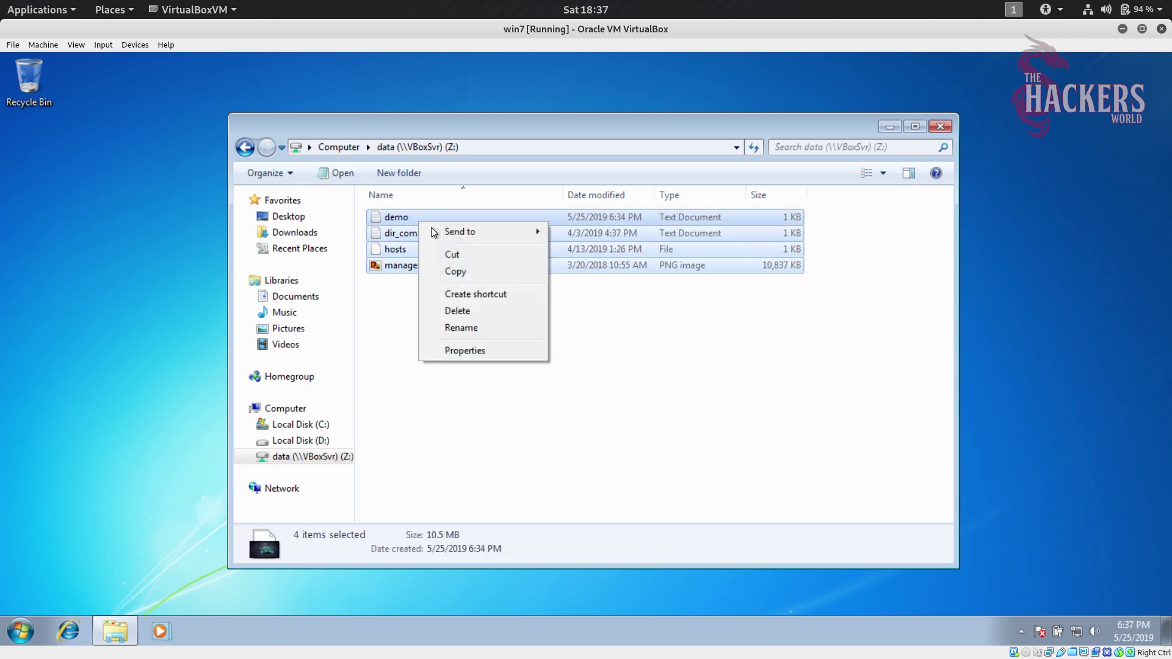
{"action": "left_click", "coordinate": [463, 274]}
- Create a folder named demo1 on the guest's desktop and open it
{"action": "right_click", "coordinate": [34, 227]}
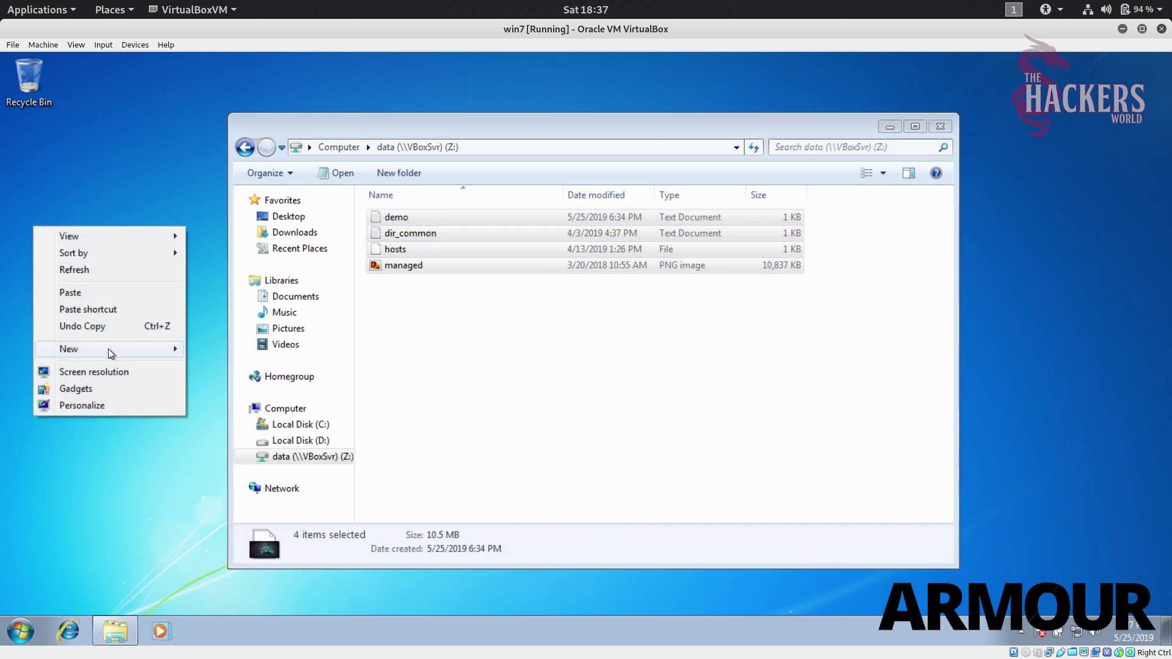
{"action": "mouse_move", "coordinate": [108, 350]}
{"action": "left_click", "coordinate": [212, 354]}
{"action": "type", "text": "demo1"}
{"action": "key", "text": "Return"}
{"action": "key", "text": "Return"}
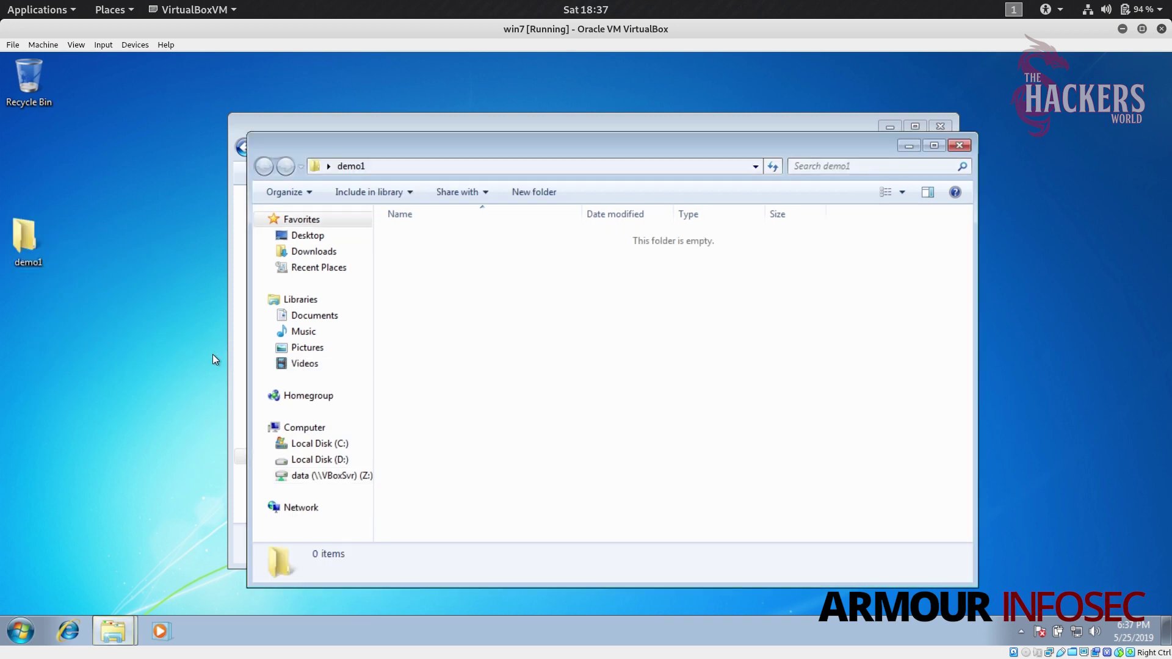
- Paste the copied files into the demo1 folder, view its contents and close the folder window
{"action": "key", "text": "ctrl+v"}
{"action": "double_click", "coordinate": [25, 238]}
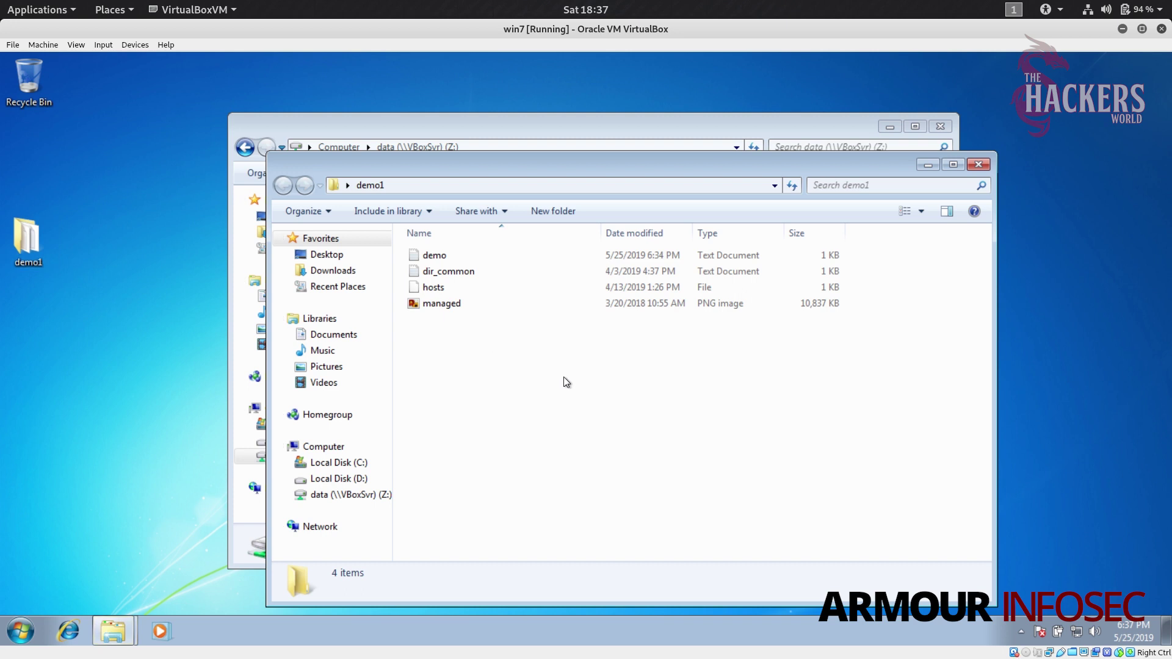
{"action": "left_click", "coordinate": [979, 164]}
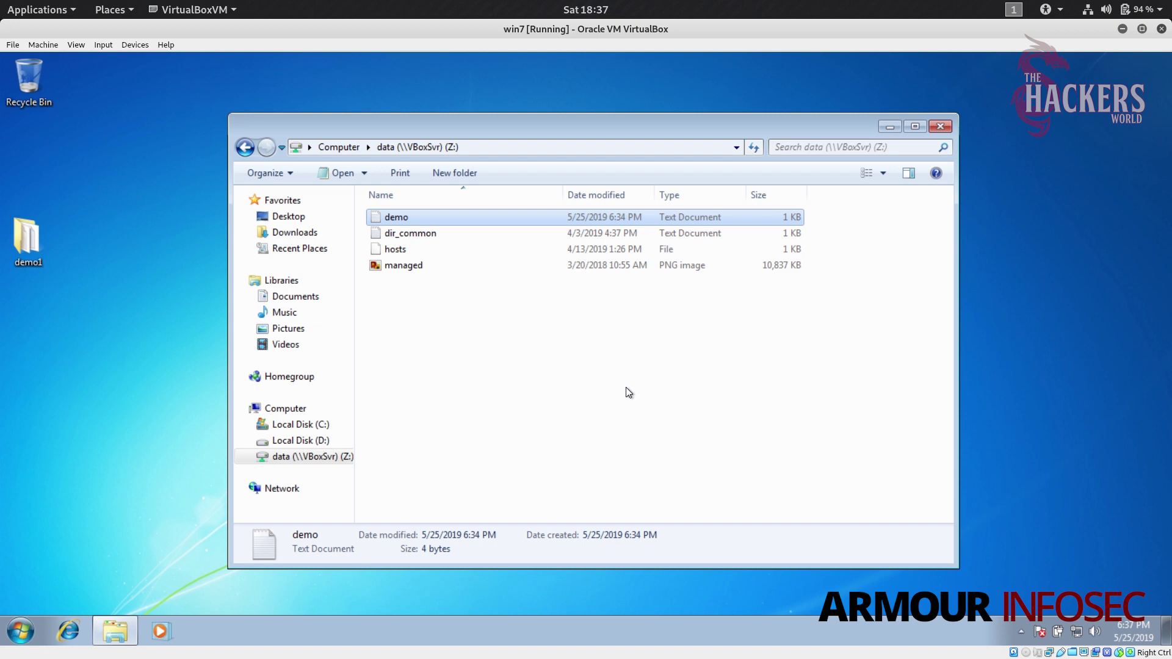
- Try to delete the demo text document from the data network share
{"action": "key", "text": "Delete"}
{"action": "key", "text": "Return"}
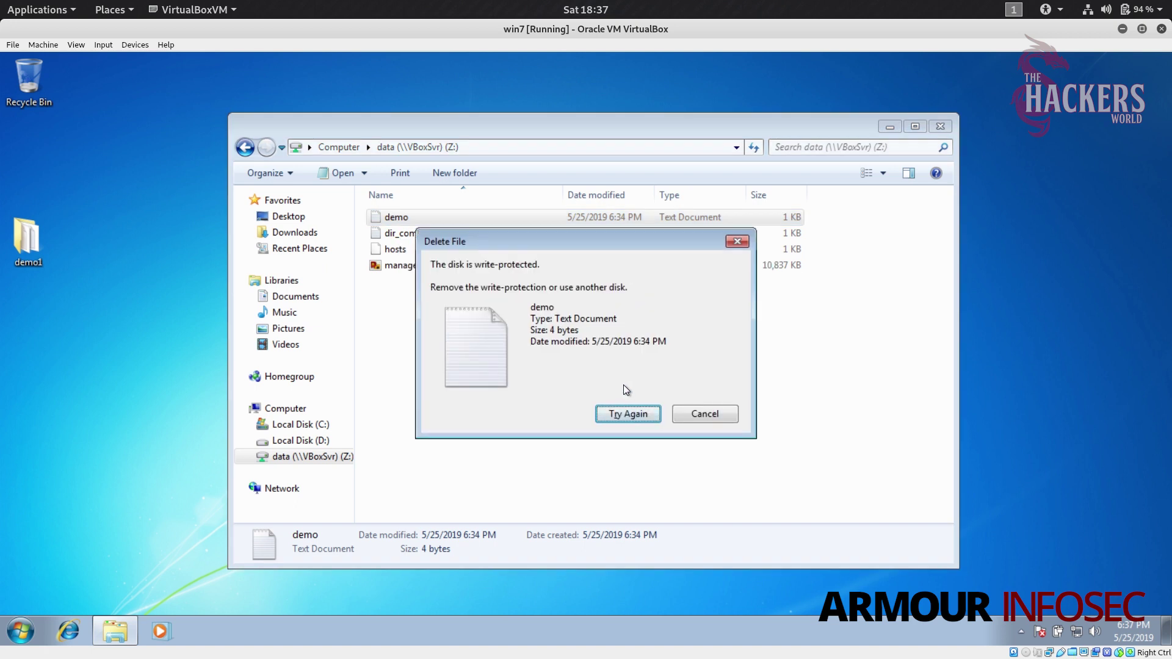
{"action": "left_click", "coordinate": [718, 411]}
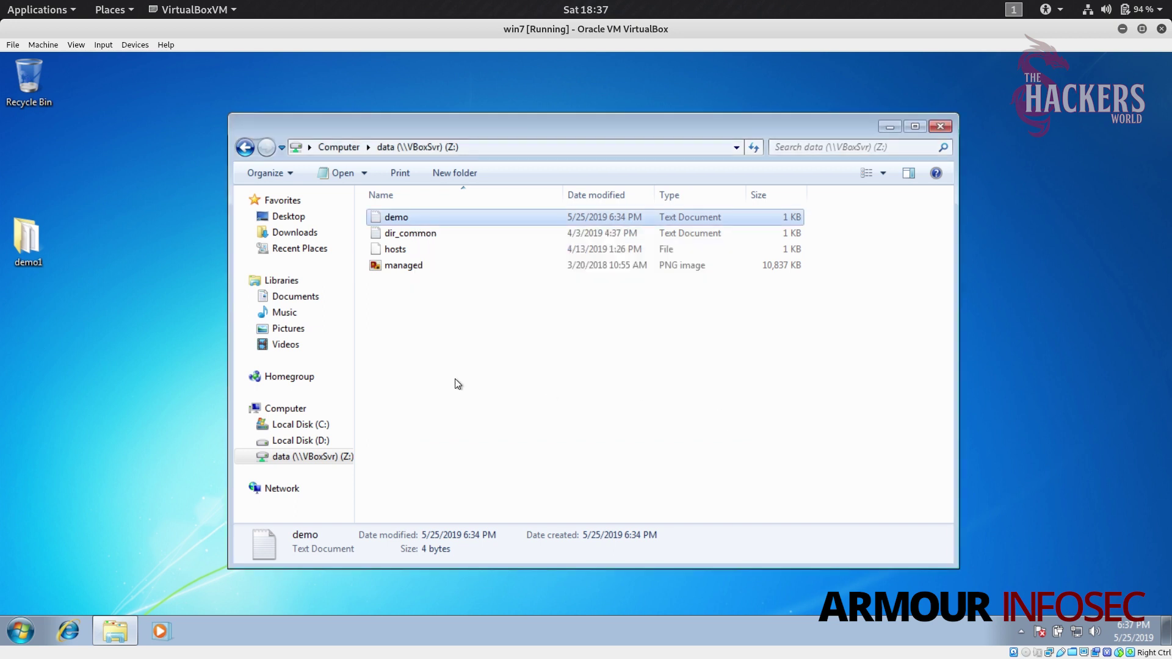
- Turn off the read-only option of the data shared folder and save the virtual machine's settings
{"action": "left_click", "coordinate": [135, 45]}
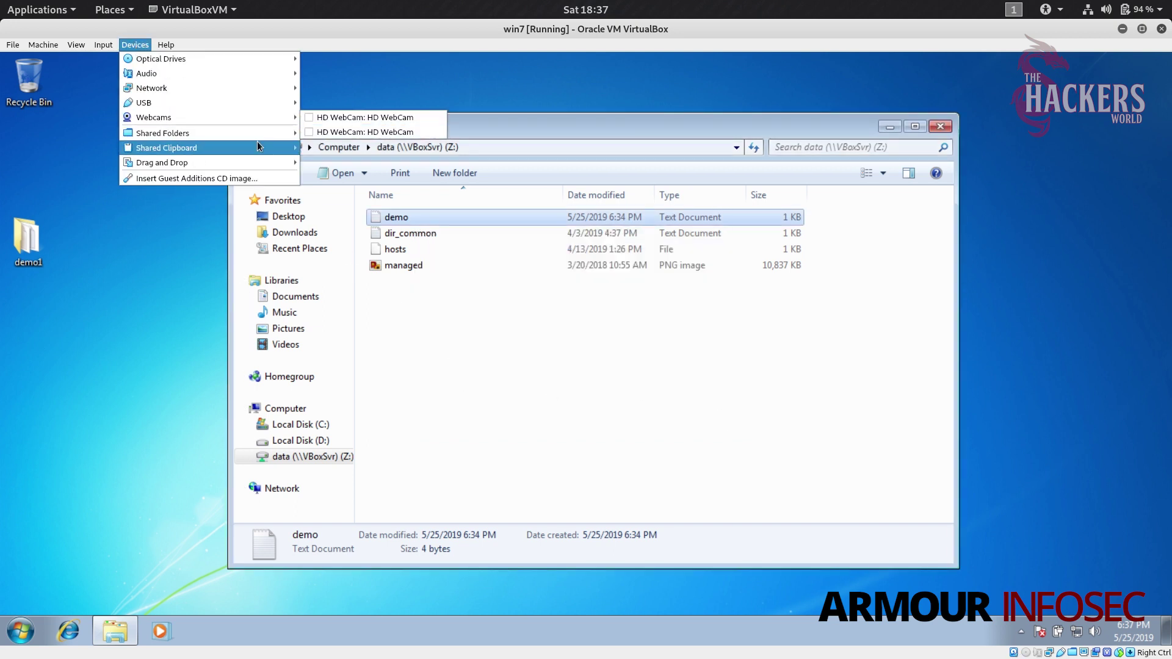
{"action": "mouse_move", "coordinate": [264, 135]}
{"action": "left_click", "coordinate": [358, 136]}
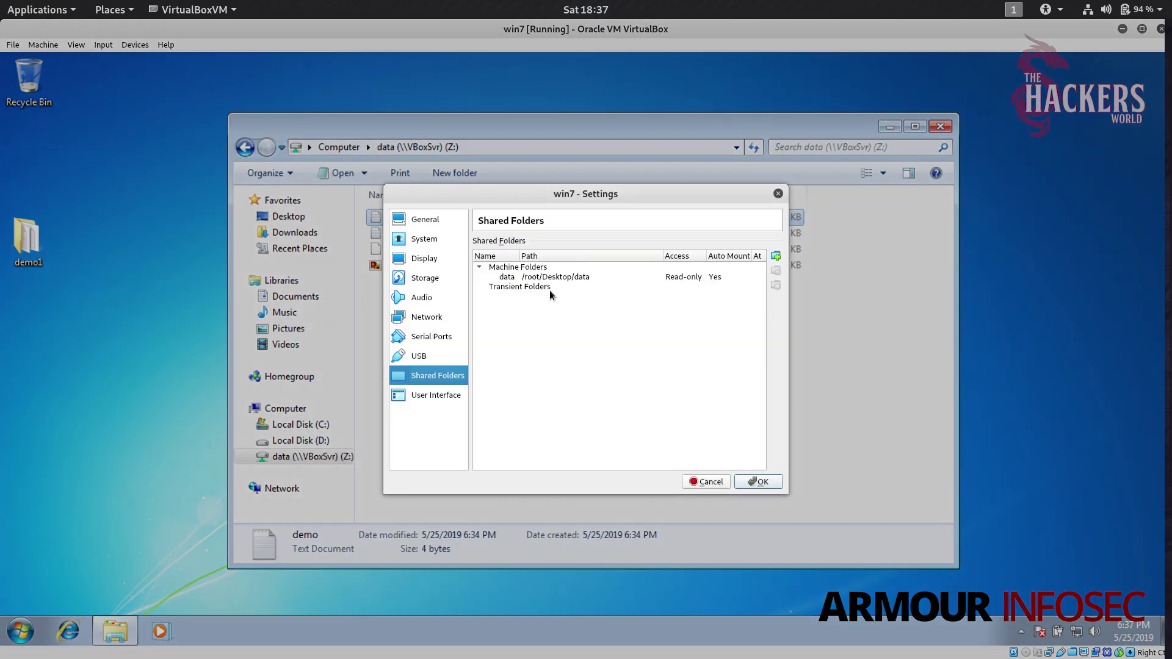
{"action": "left_click", "coordinate": [697, 276]}
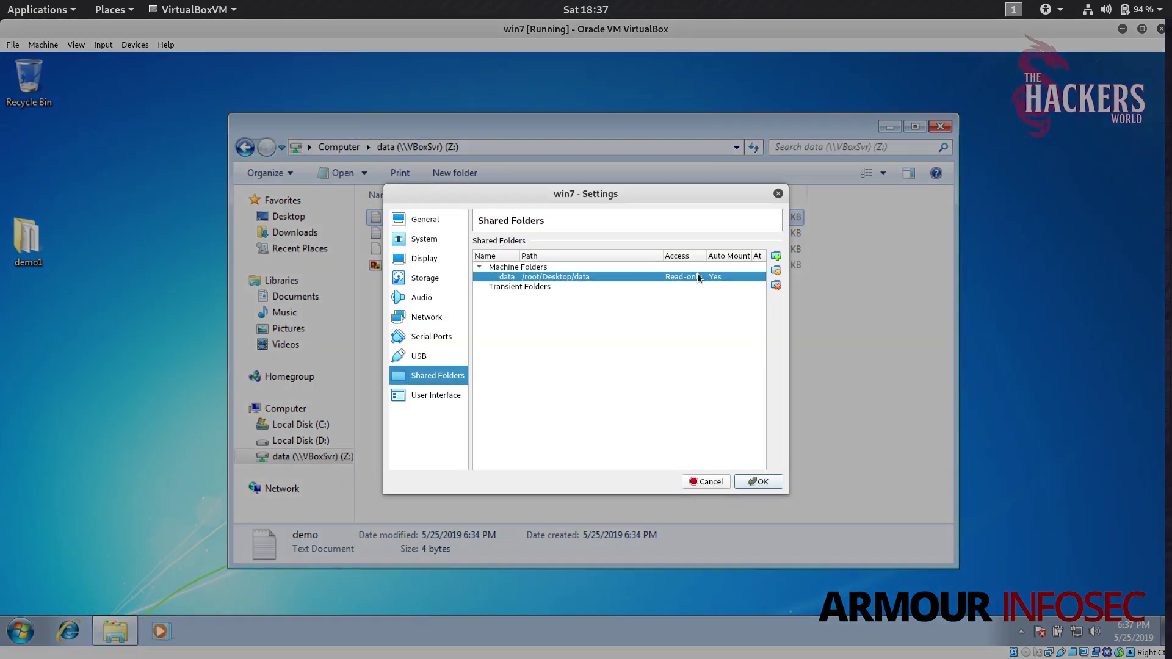
{"action": "left_click", "coordinate": [776, 271]}
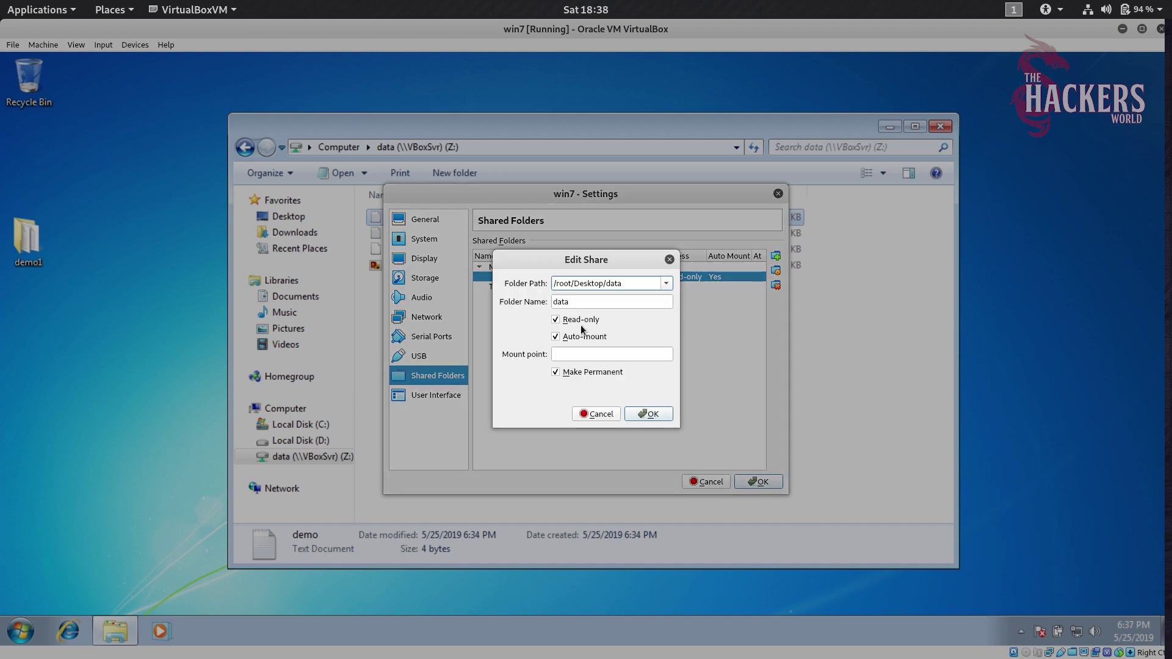
{"action": "left_click", "coordinate": [556, 319]}
{"action": "left_click", "coordinate": [638, 408]}
{"action": "left_click", "coordinate": [756, 482]}
{"action": "left_click", "coordinate": [562, 385]}
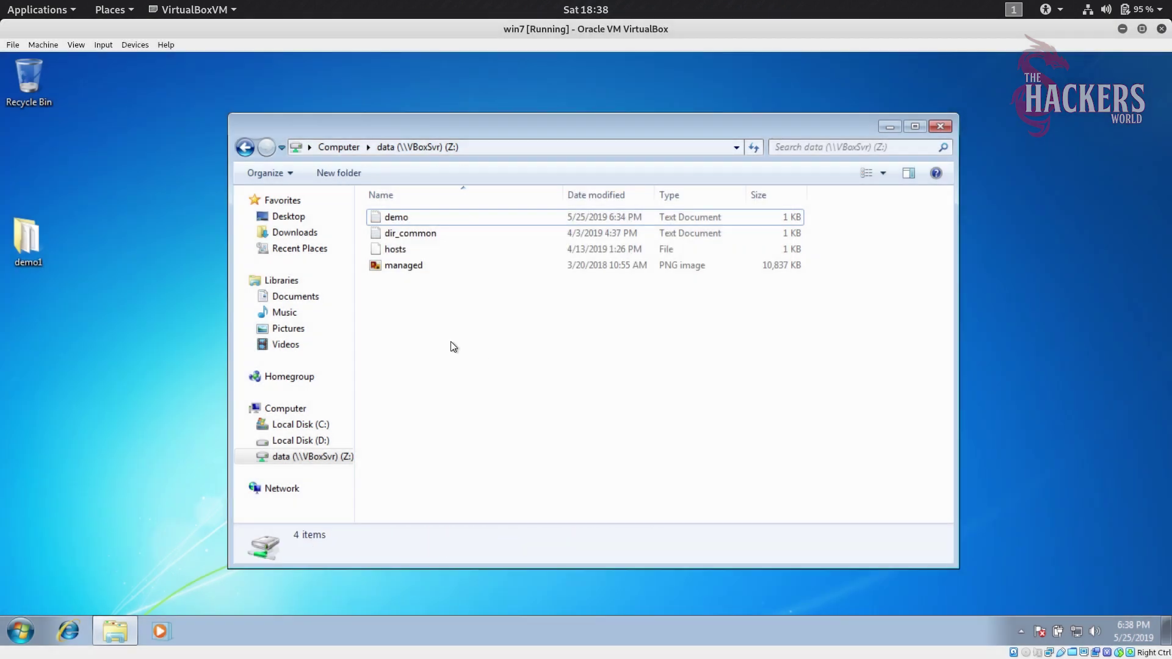
- Delete the dir_common text document from the data network share
{"action": "left_click", "coordinate": [418, 231]}
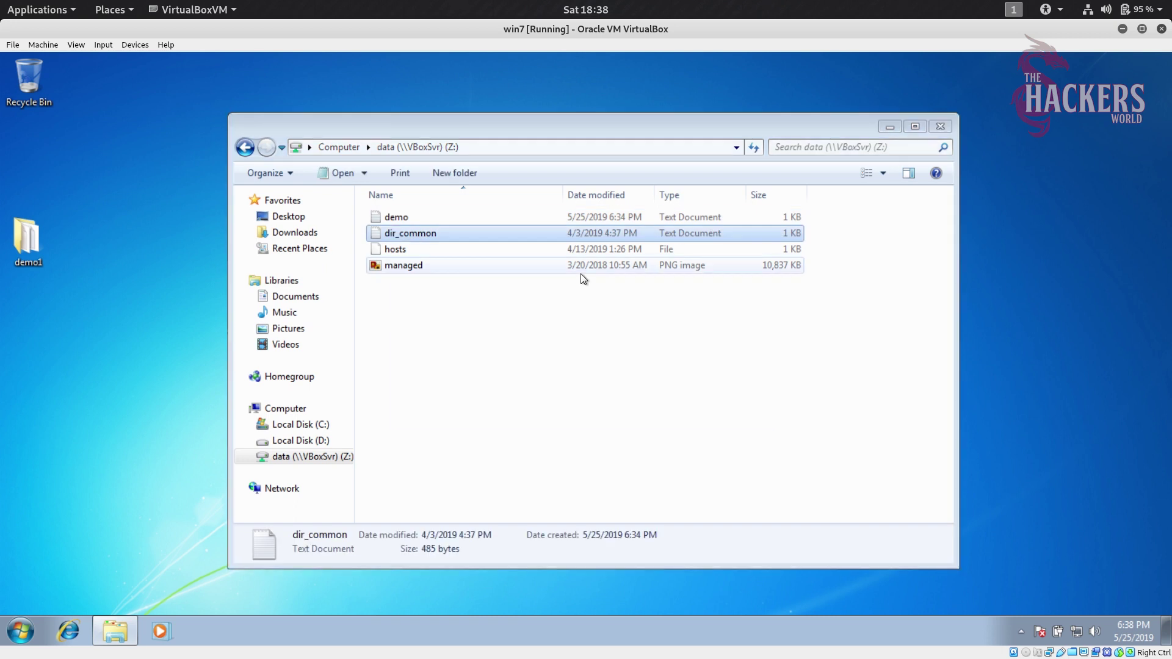
{"action": "key", "text": "Delete"}
{"action": "key", "text": "Return"}
- Copy dir_common from the demo1 folder on the desktop and paste it into the data network share
{"action": "double_click", "coordinate": [26, 240]}
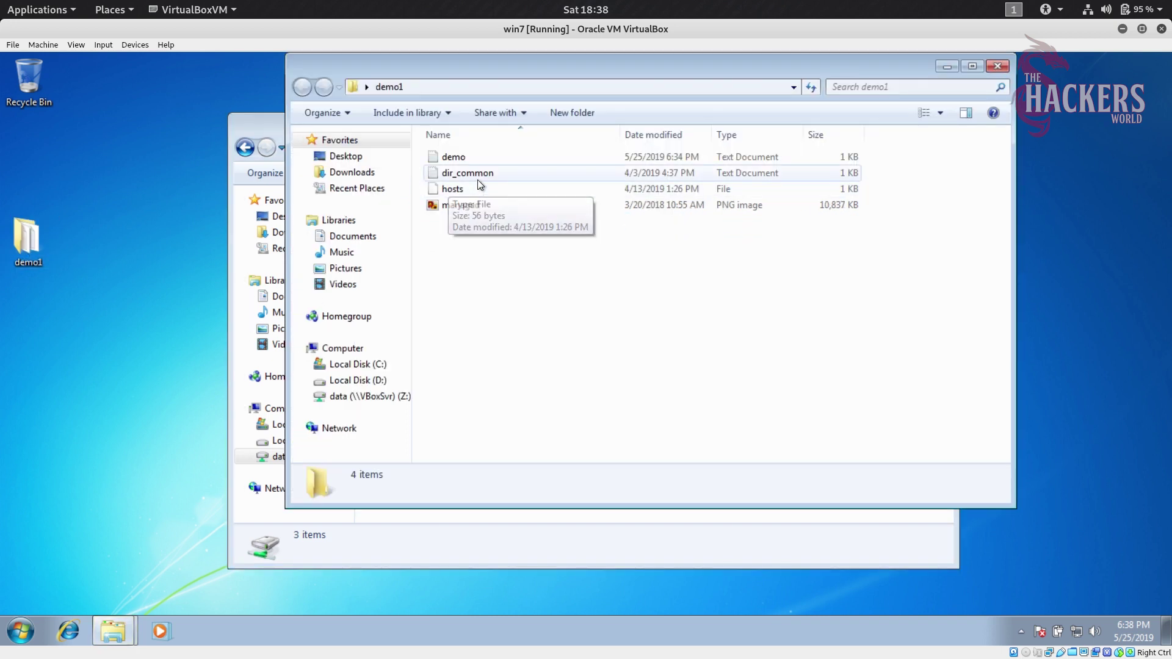
{"action": "right_click", "coordinate": [477, 179]}
{"action": "left_click", "coordinate": [531, 342]}
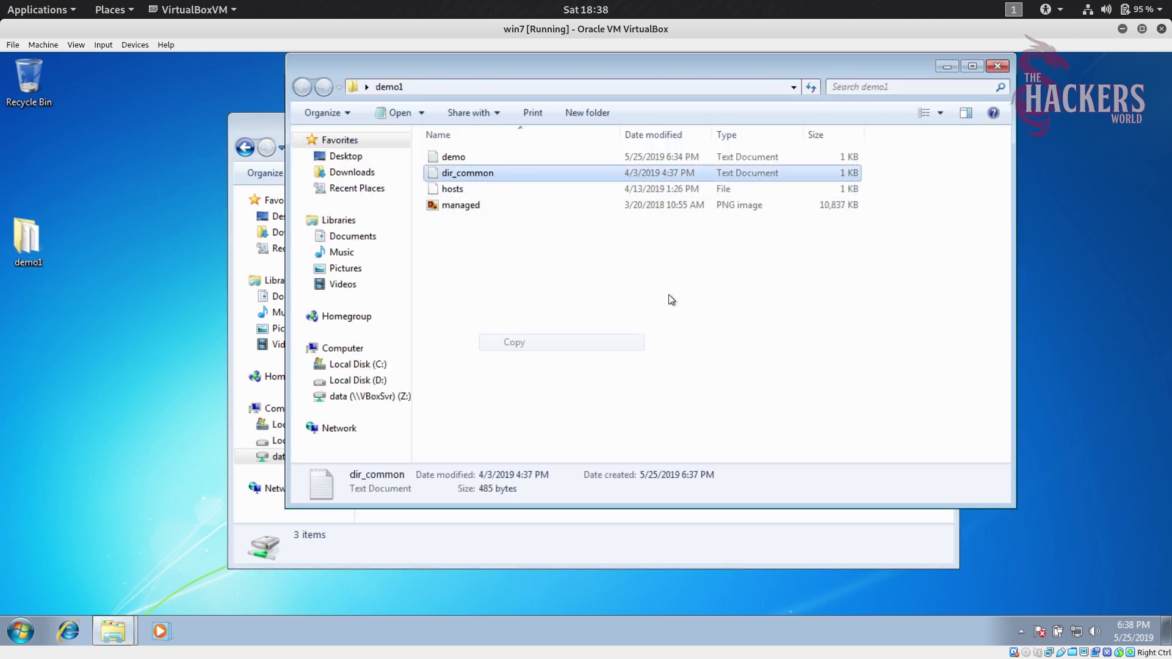
{"action": "left_click", "coordinate": [997, 66]}
{"action": "right_click", "coordinate": [442, 309]}
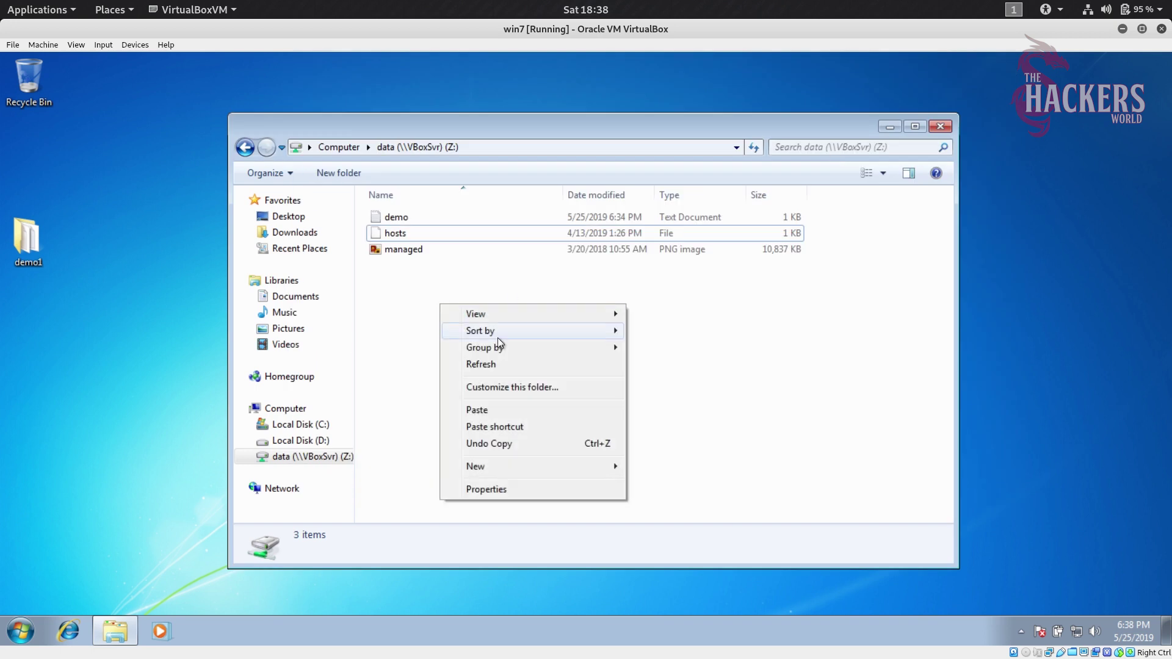
{"action": "left_click", "coordinate": [493, 409]}
{"action": "left_click", "coordinate": [644, 382]}
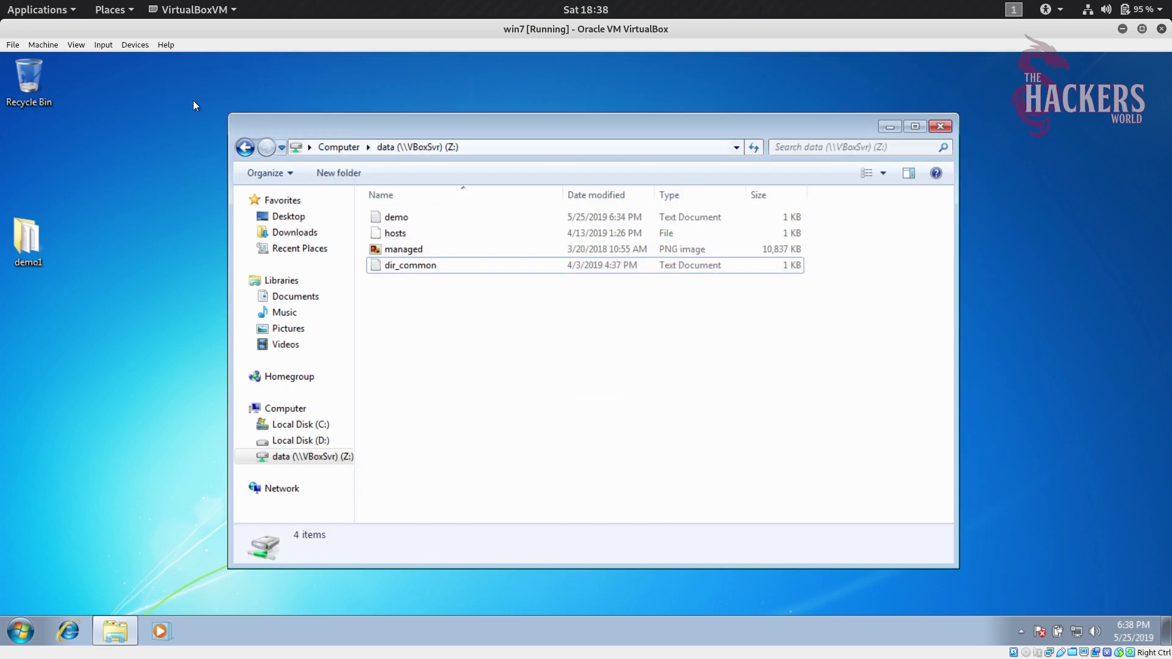
- Examine the data share's entry in the Shared Folders settings and the available Shared Clipboard modes
{"action": "left_click", "coordinate": [135, 45]}
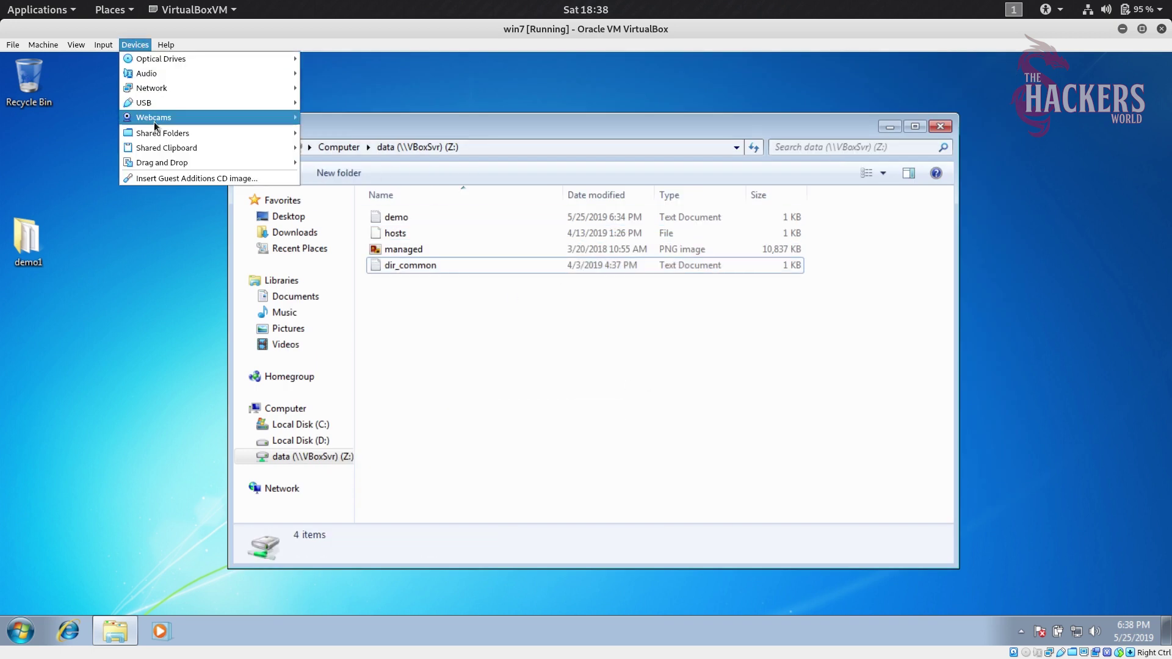
{"action": "mouse_move", "coordinate": [186, 133]}
{"action": "left_click", "coordinate": [354, 135]}
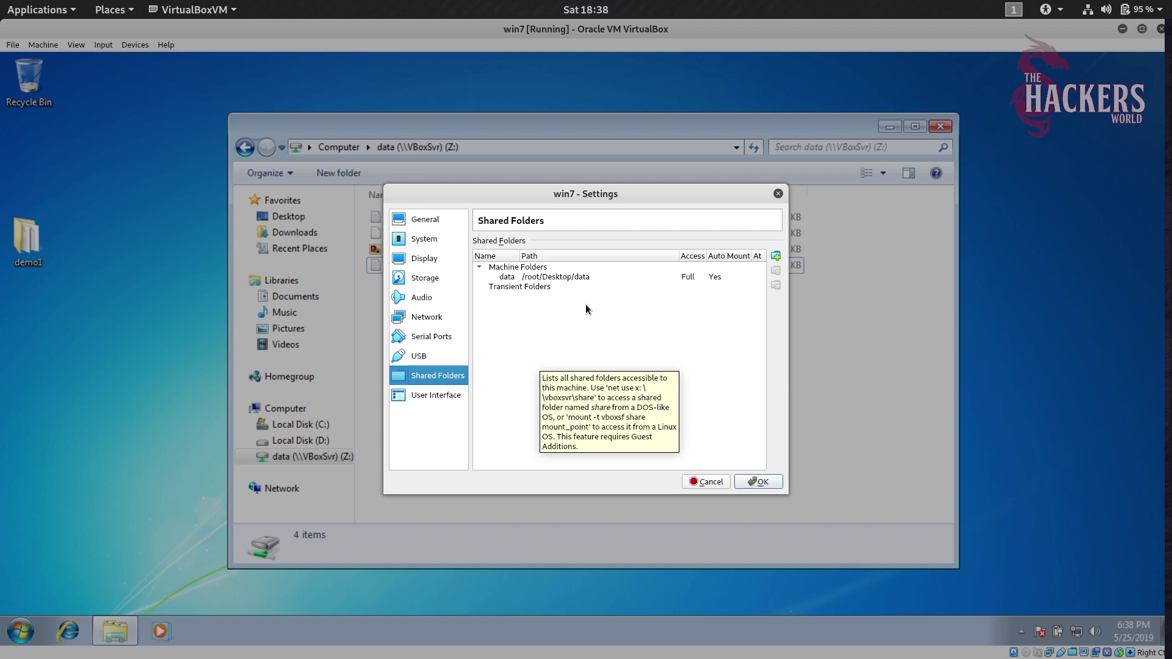
{"action": "left_click", "coordinate": [571, 276]}
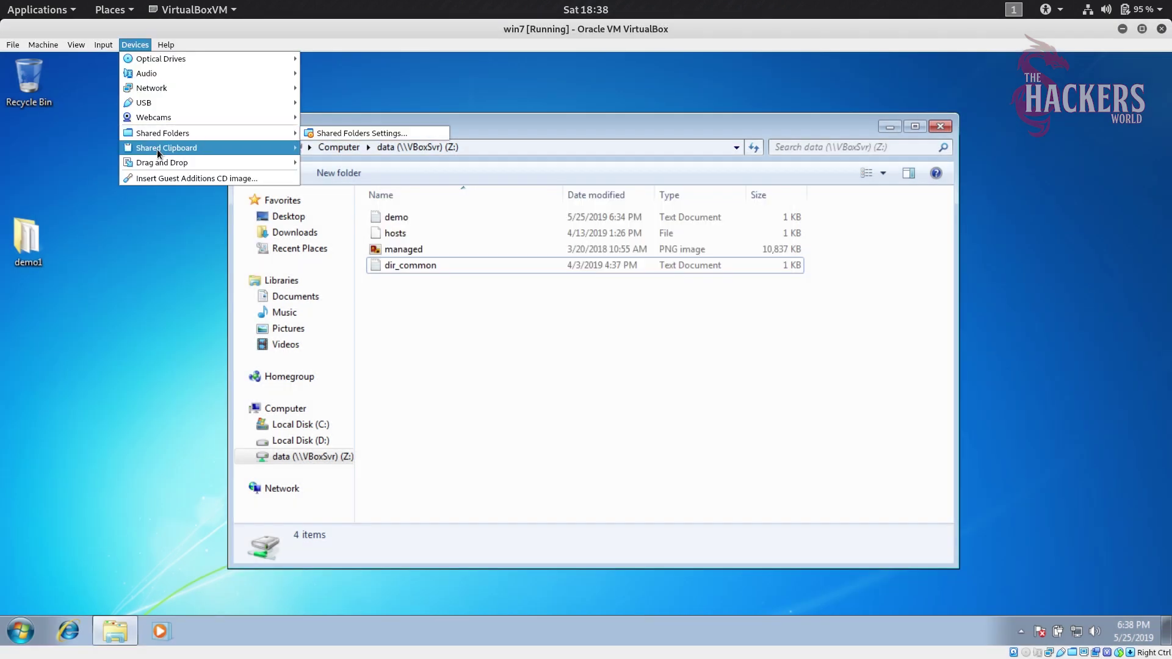
{"action": "mouse_move", "coordinate": [163, 154]}
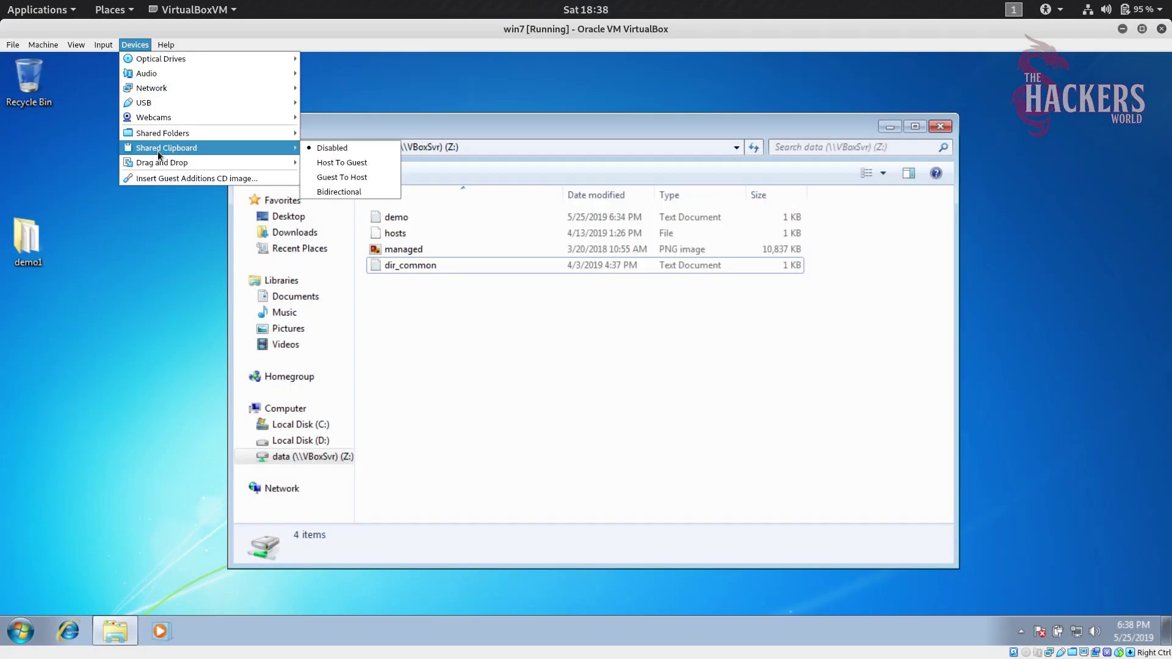
{"action": "left_click", "coordinate": [575, 398]}
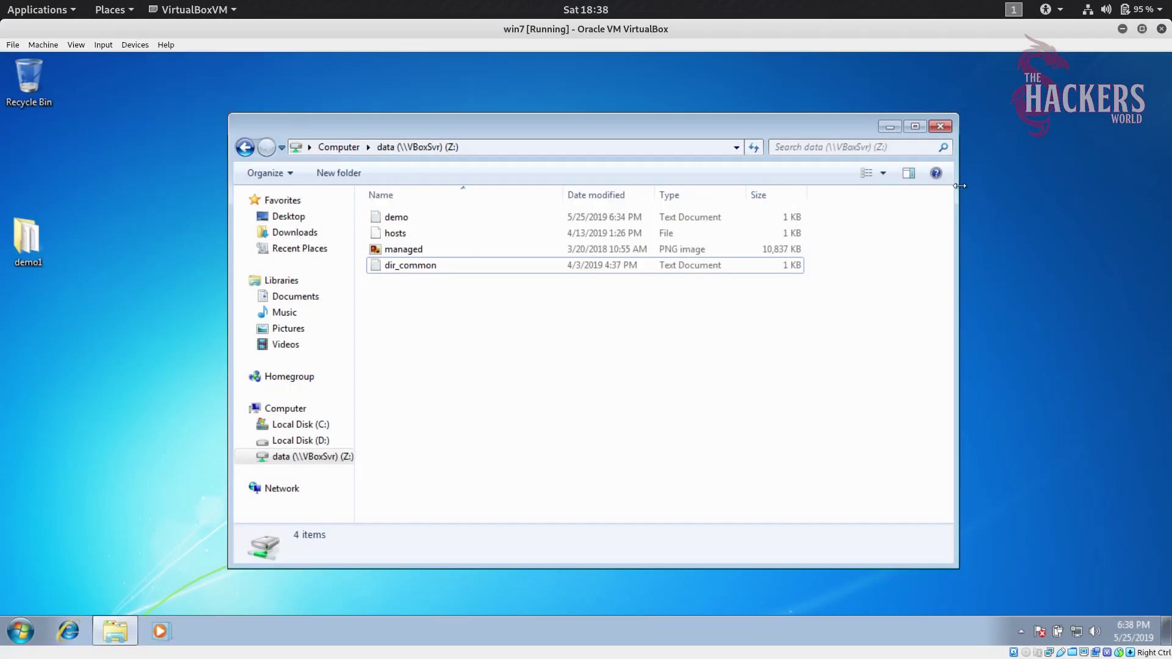
- Close the data share window and the Driver Software Installation dialog in the guest
{"action": "left_click", "coordinate": [930, 127]}
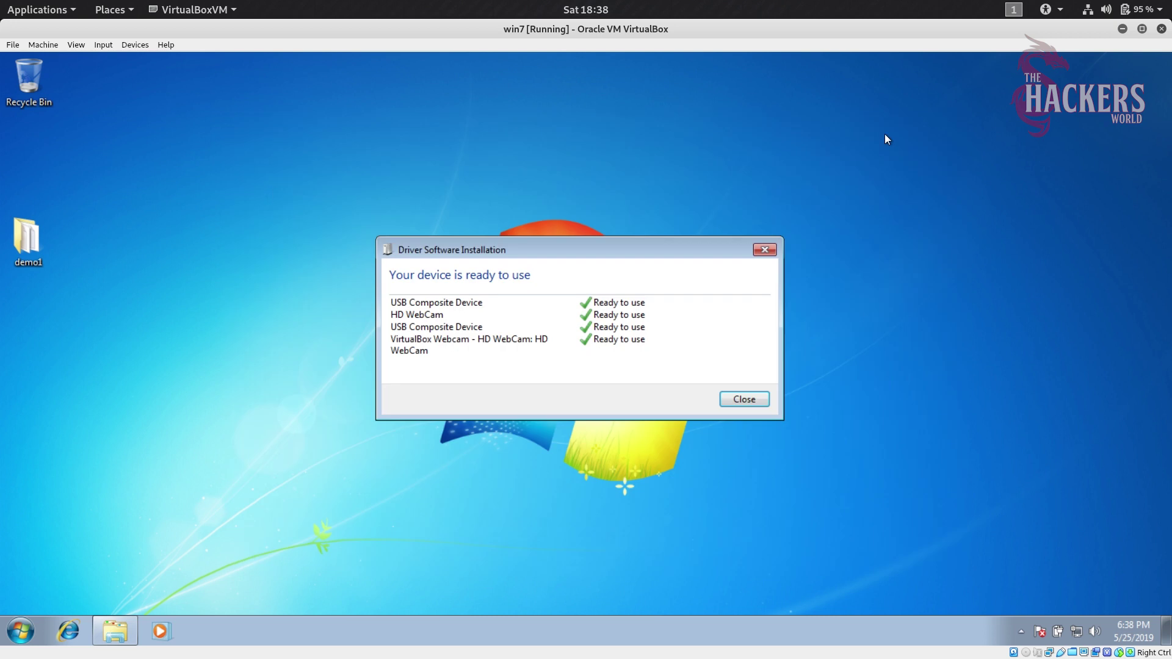
{"action": "left_click", "coordinate": [746, 402]}
{"action": "key", "text": "Return"}
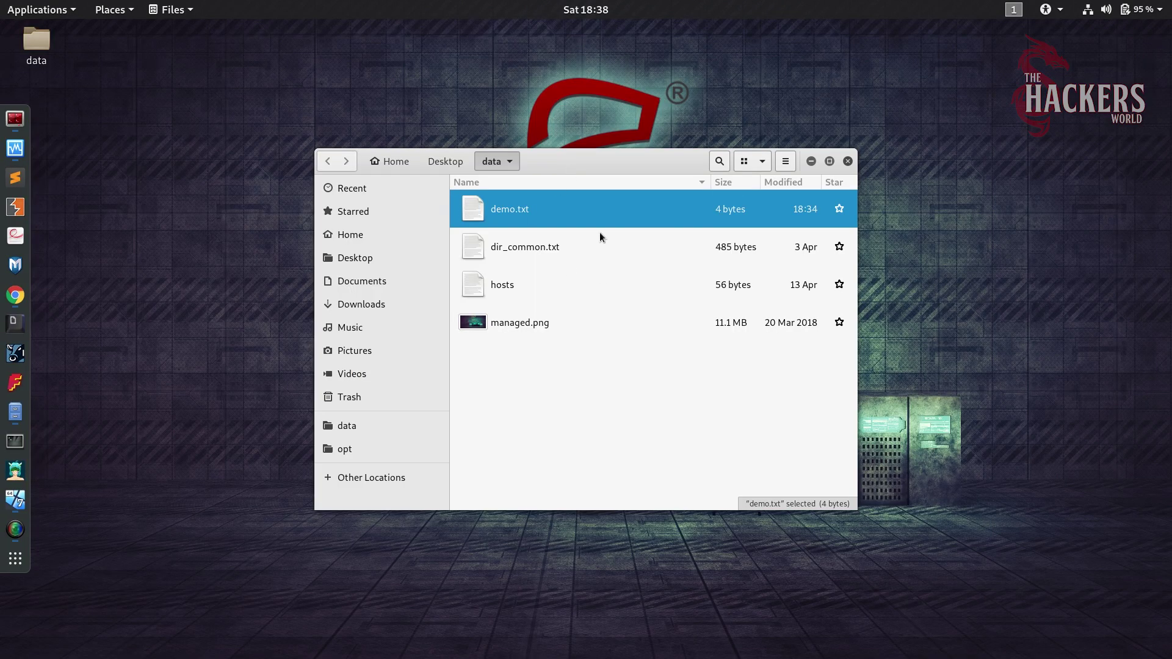
- Open demo.txt in the host's data folder, extend its text to "Hi Armour infosec" and select the whole line
{"action": "double_click", "coordinate": [592, 155]}
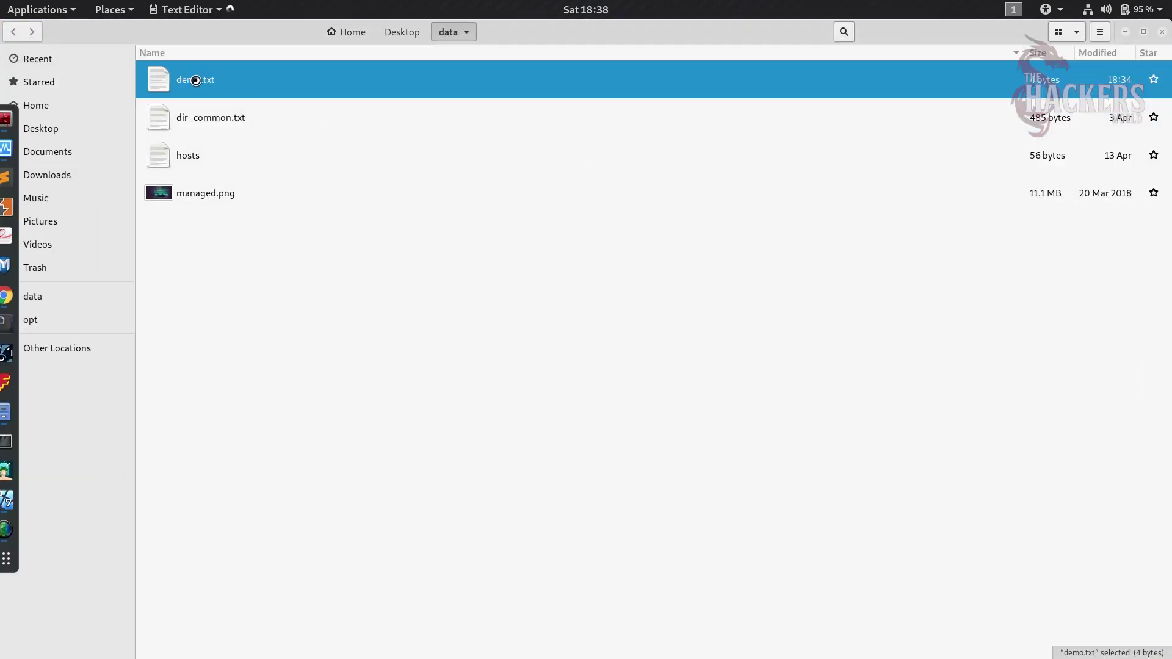
{"action": "type", "text": "Armour infosec"}
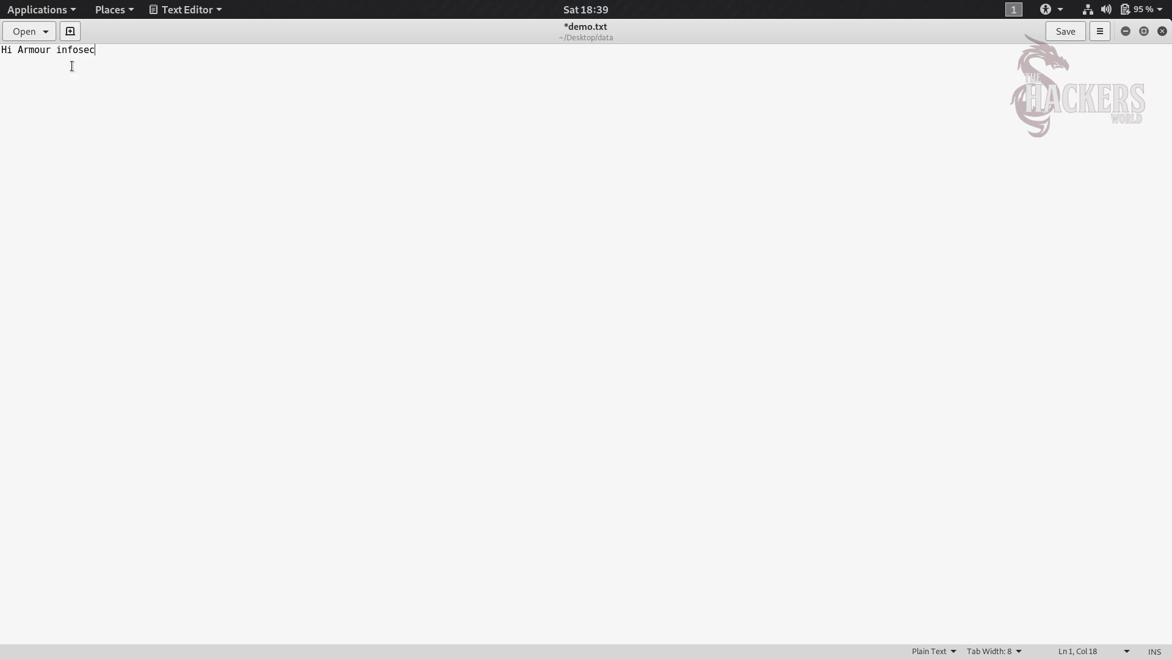
{"action": "left_click_drag", "start_coordinate": [112, 53], "coordinate": [1, 51]}
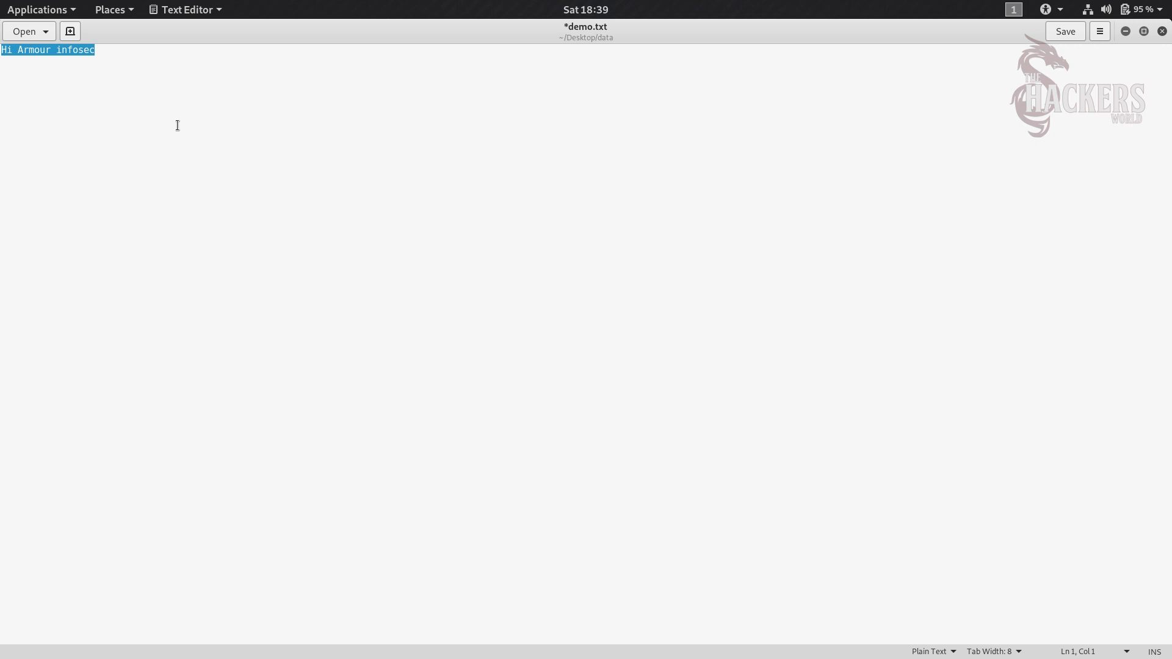
- Switch to the win7 virtual machine, create a text document named 1 on its desktop and open it
{"action": "mouse_move", "coordinate": [0, 1]}
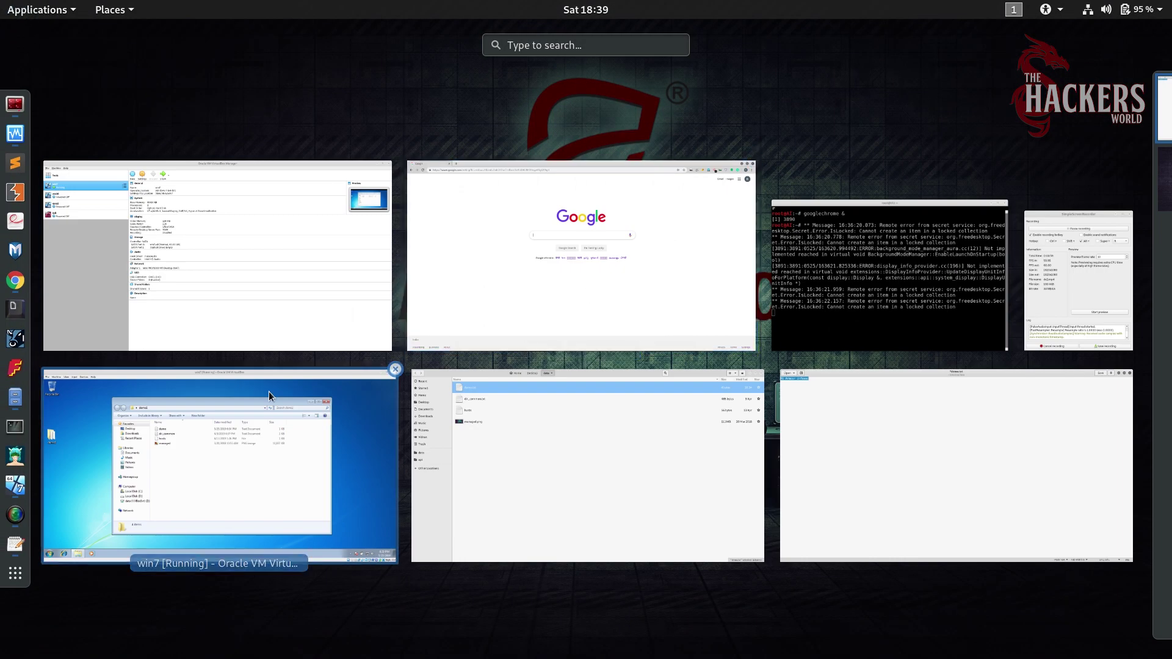
{"action": "left_click", "coordinate": [205, 456]}
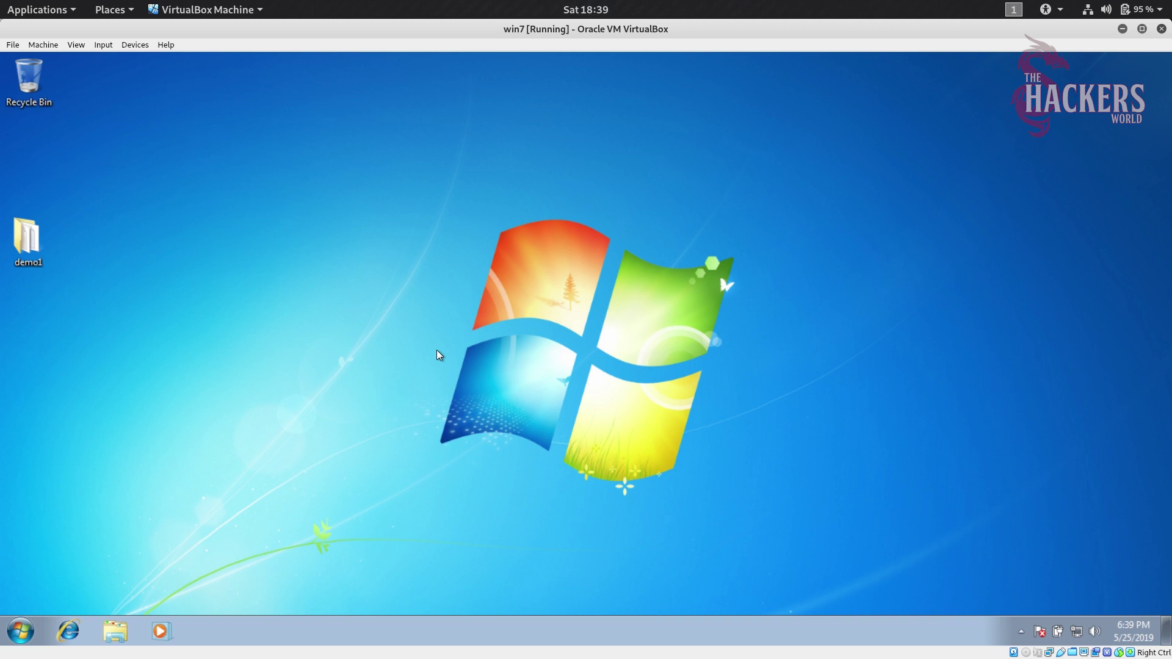
{"action": "right_click", "coordinate": [283, 227]}
{"action": "mouse_move", "coordinate": [367, 349]}
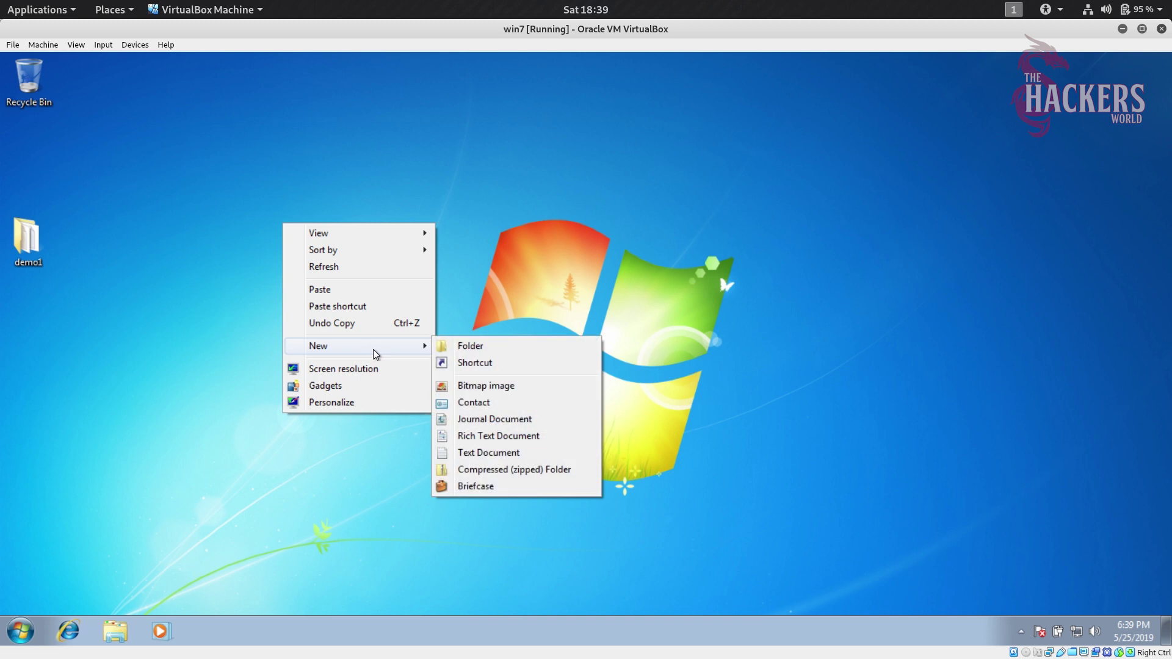
{"action": "left_click", "coordinate": [507, 453]}
{"action": "type", "text": "1"}
{"action": "key", "text": "Return"}
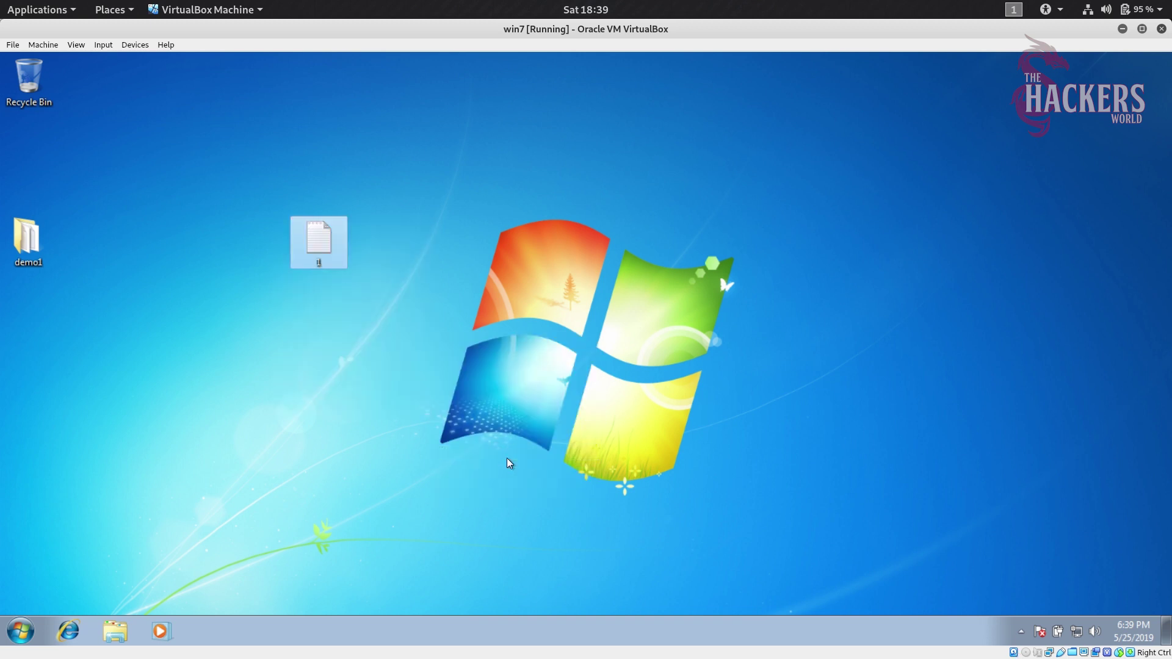
{"action": "key", "text": "Return"}
- Check whether pasting is possible in the blank document, and set the virtual machine's shared clipboard to Bidirectional
{"action": "right_click", "coordinate": [317, 269]}
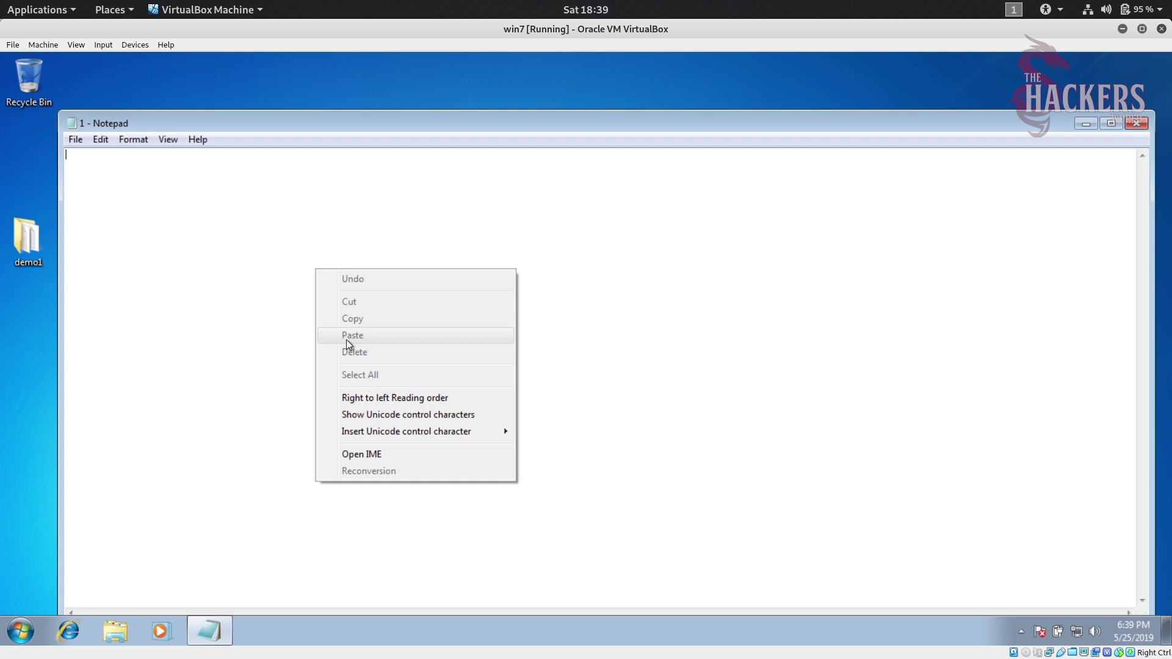
{"action": "left_click", "coordinate": [135, 46]}
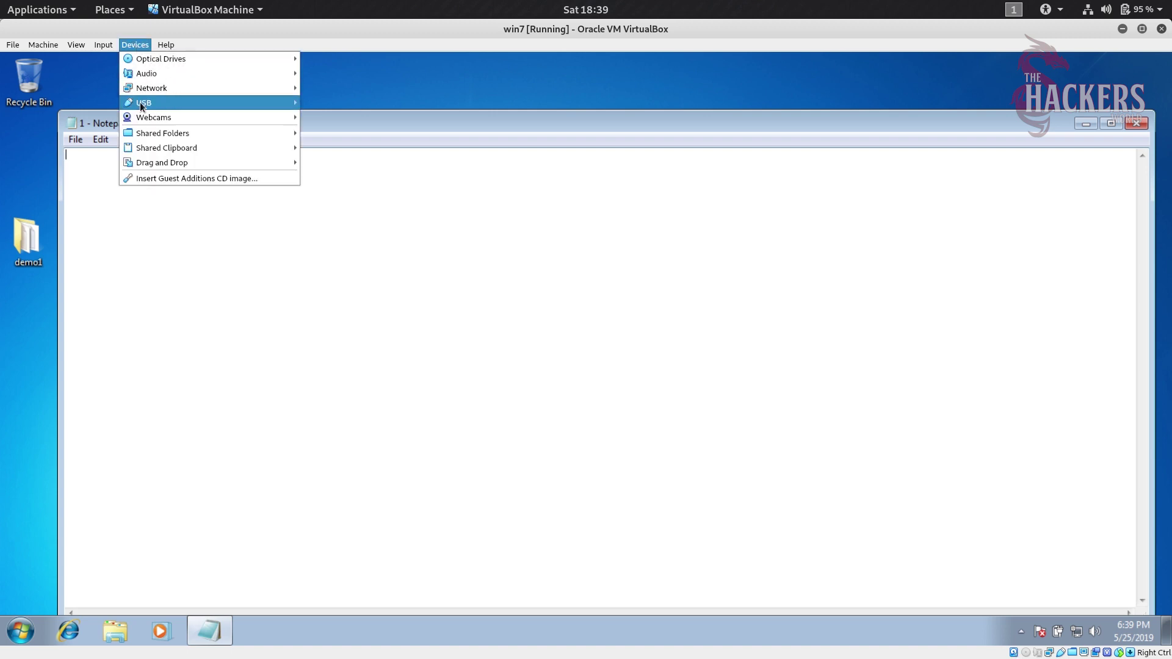
{"action": "mouse_move", "coordinate": [142, 117]}
{"action": "mouse_move", "coordinate": [169, 147]}
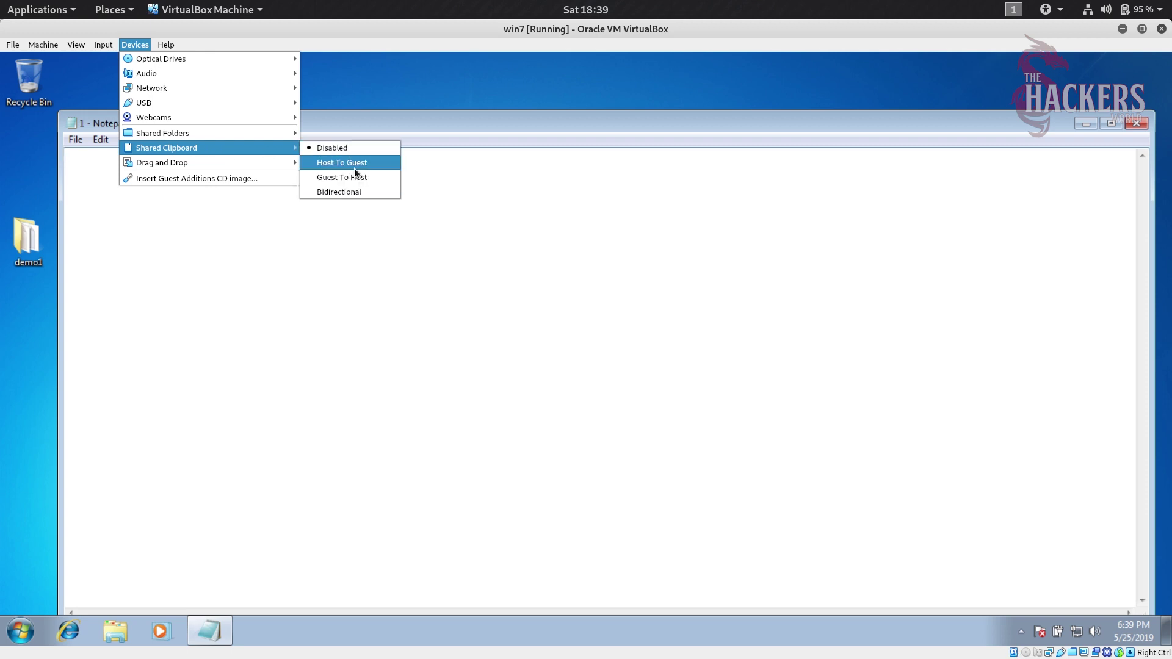
{"action": "left_click", "coordinate": [379, 193]}
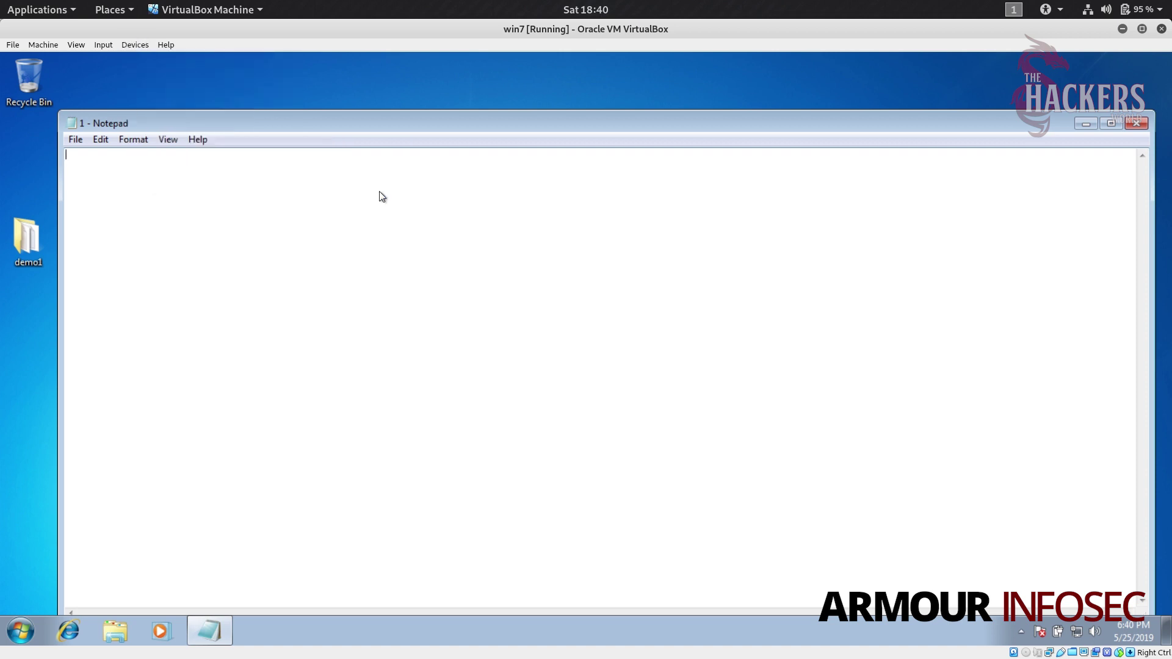
- Copy "Hi Armour infosec" from the host's demo.txt and return to the blank document in the win7 virtual machine
{"action": "left_click", "coordinate": [1122, 28]}
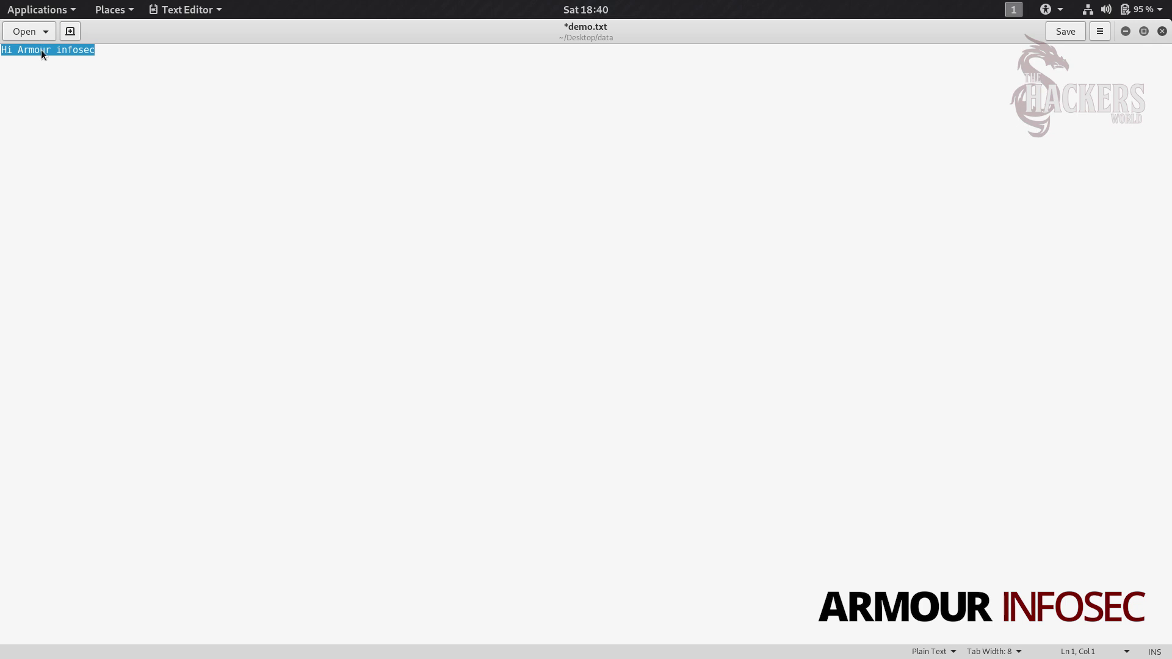
{"action": "right_click", "coordinate": [42, 50]}
{"action": "left_click", "coordinate": [77, 111]}
{"action": "mouse_move", "coordinate": [1, 1]}
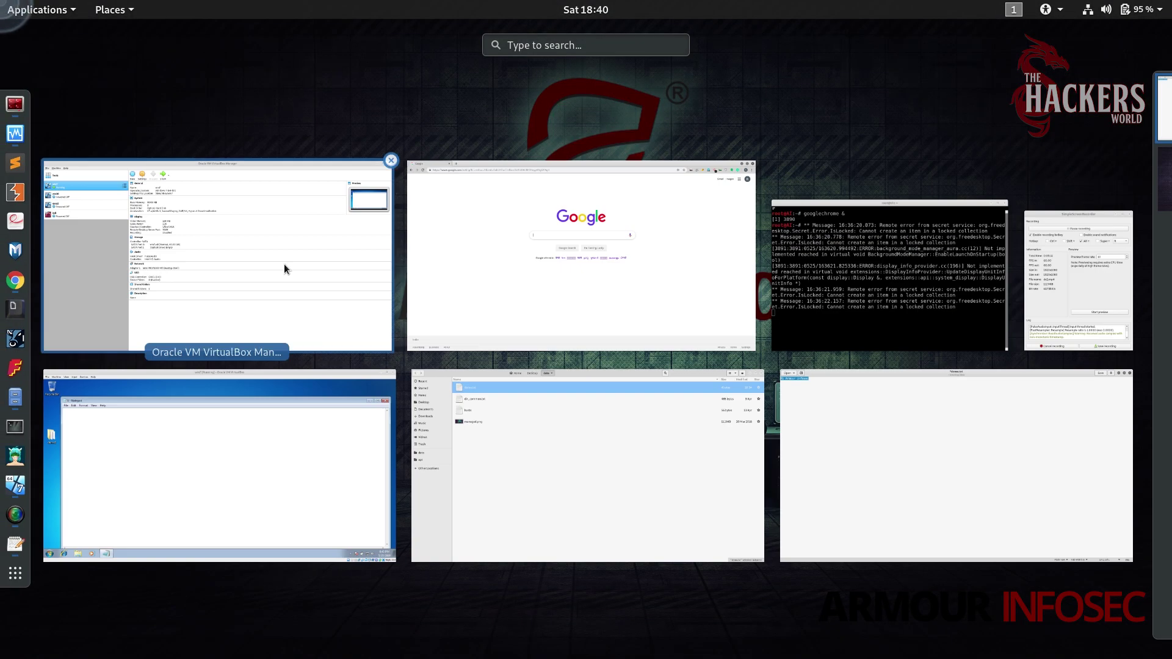
{"action": "left_click", "coordinate": [219, 436]}
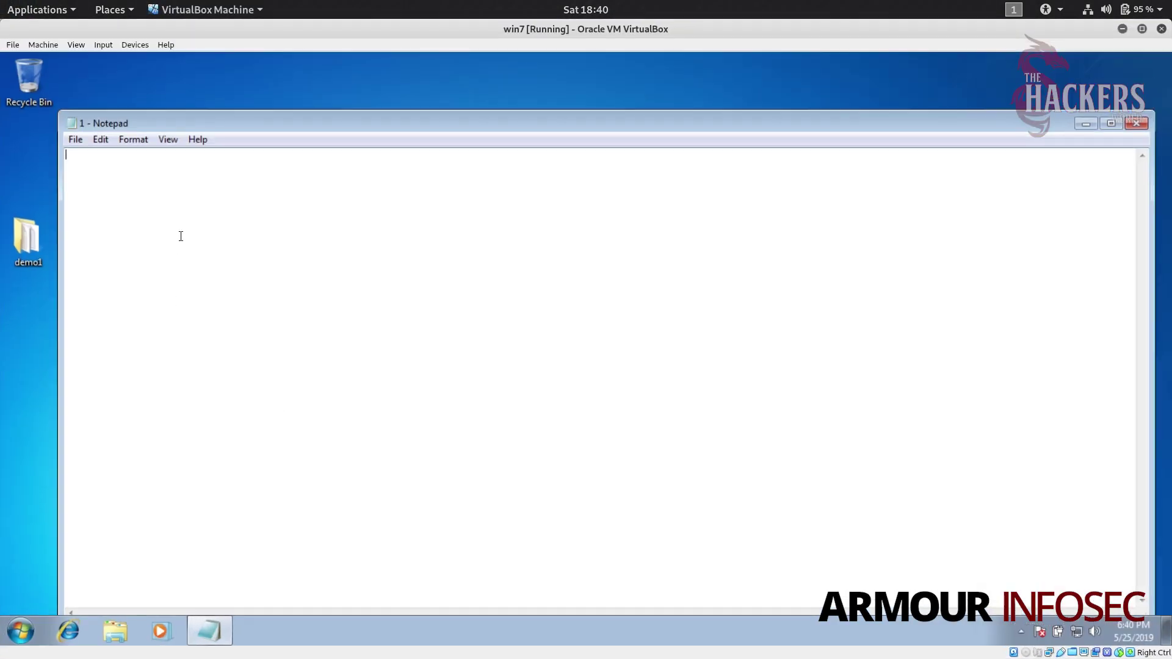
- Paste the line copied from the host into the blank text document in the win7 virtual machine
{"action": "right_click", "coordinate": [197, 201]}
{"action": "left_click", "coordinate": [225, 264]}
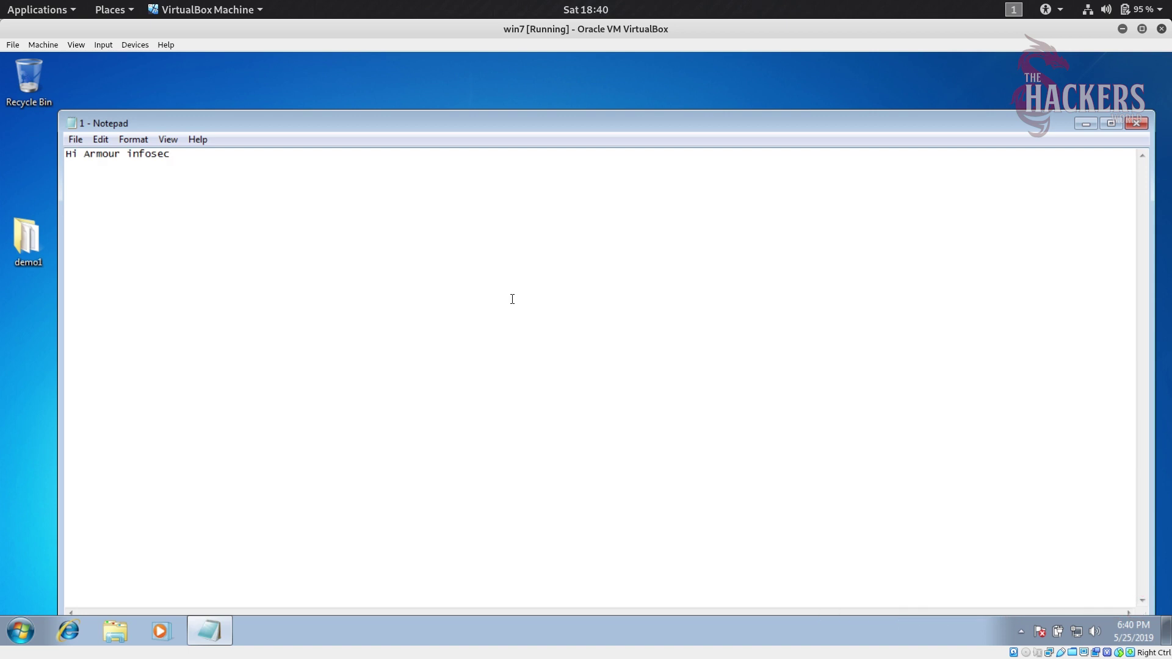
- Copy the heading and first six questions from Notepad's help in the virtual machine and paste them into the host's demo.txt after two line breaks
{"action": "key", "text": "F1"}
{"action": "left_click_drag", "start_coordinate": [797, 162], "coordinate": [979, 313]}
{"action": "right_click", "coordinate": [920, 300]}
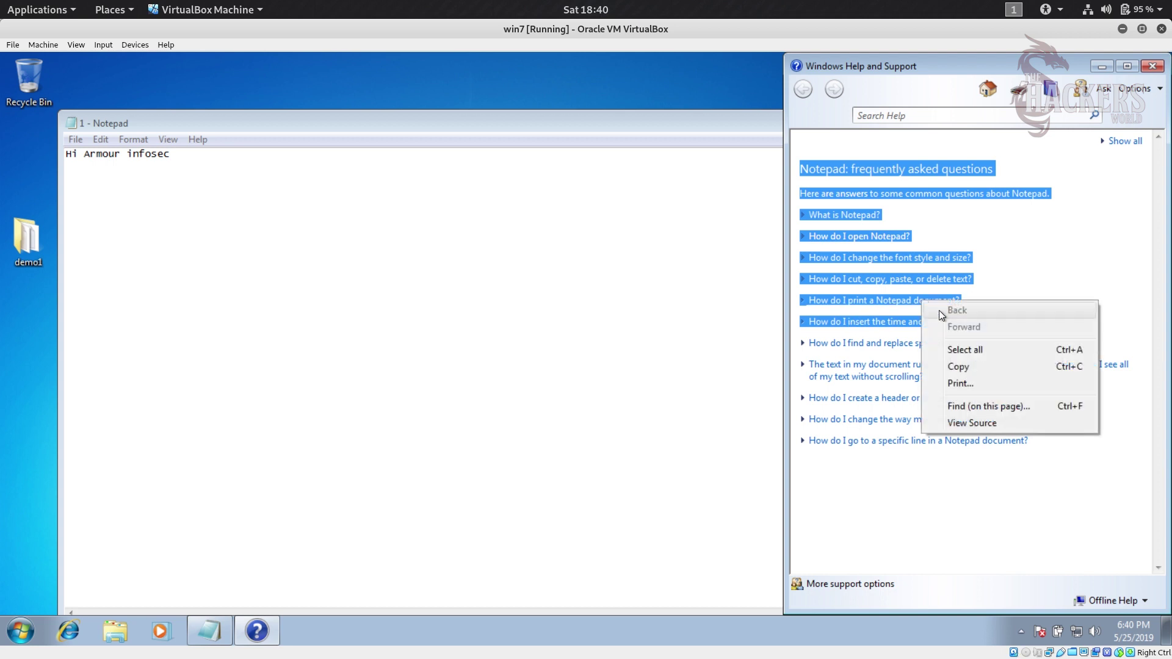
{"action": "left_click", "coordinate": [964, 365]}
{"action": "left_click", "coordinate": [1122, 29]}
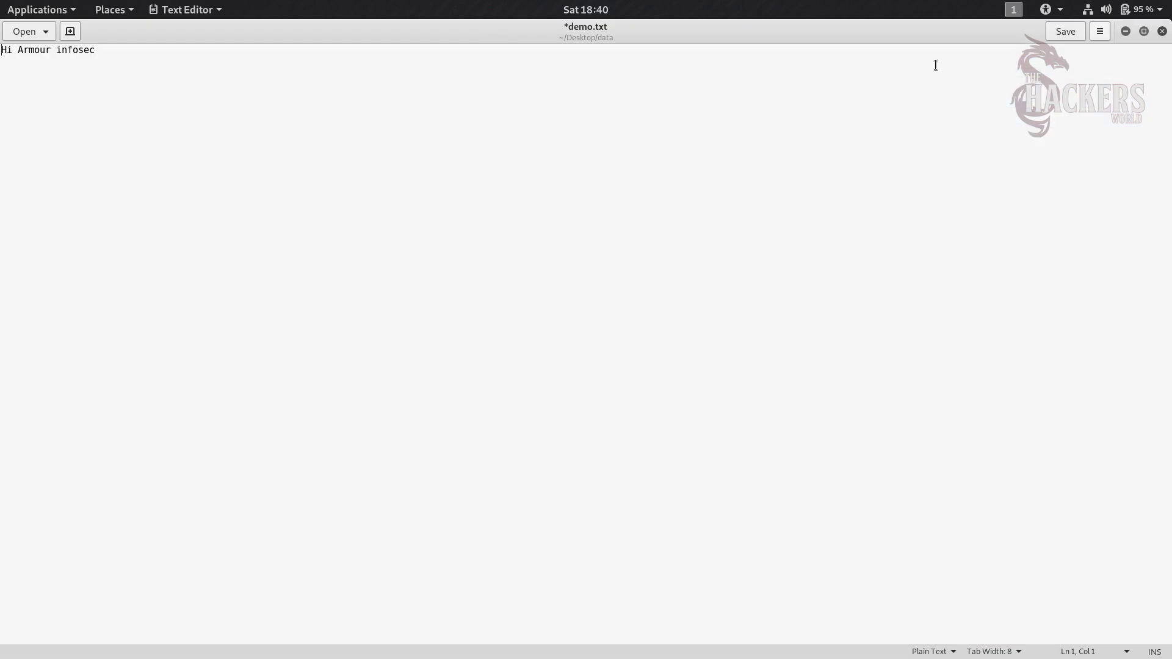
{"action": "key", "text": "Return"}
{"action": "key", "text": "Return"}
{"action": "key", "text": "ctrl+v"}
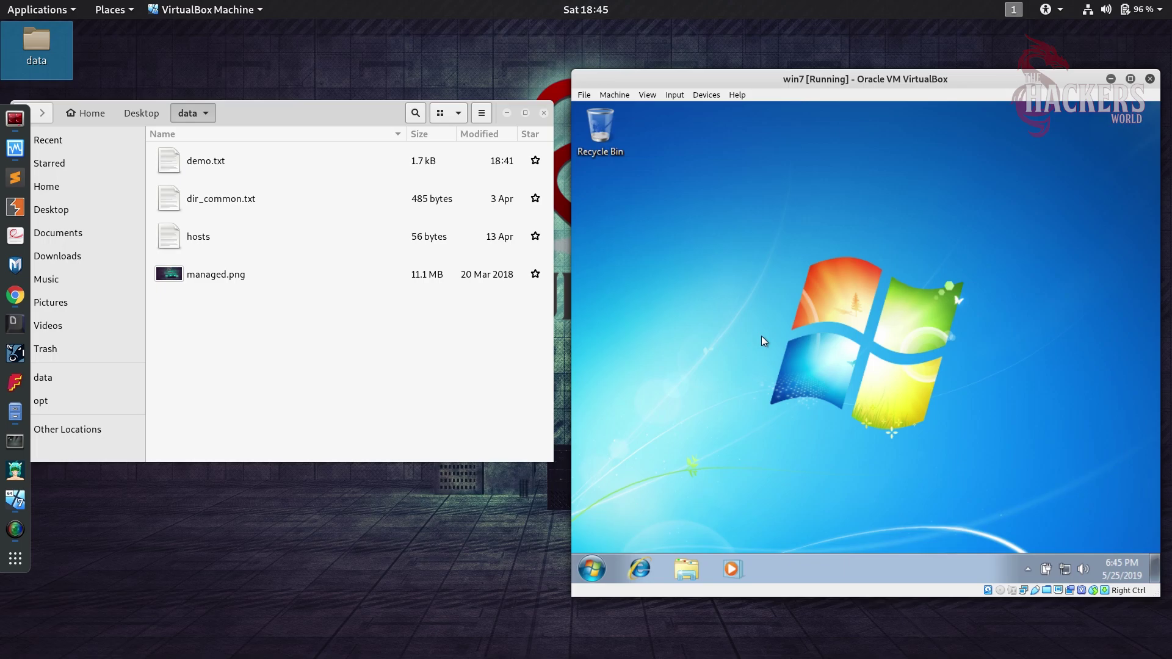
- Set the win7 virtual machine's drag and drop mode to Host To Guest
{"action": "left_click", "coordinate": [706, 96]}
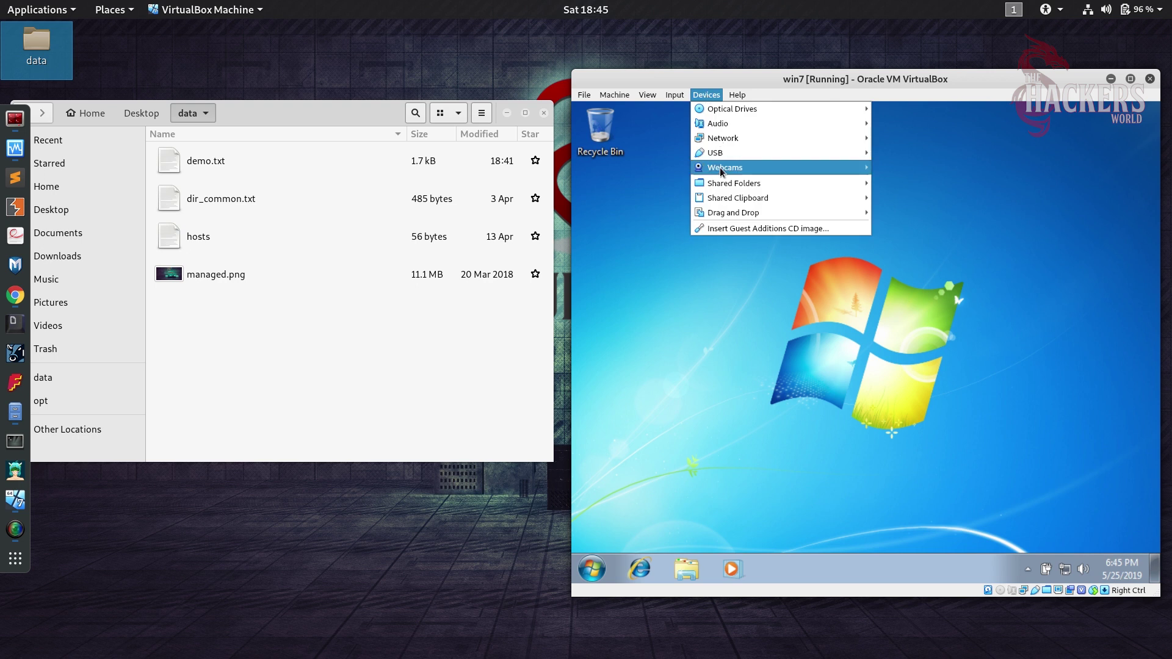
{"action": "mouse_move", "coordinate": [730, 213]}
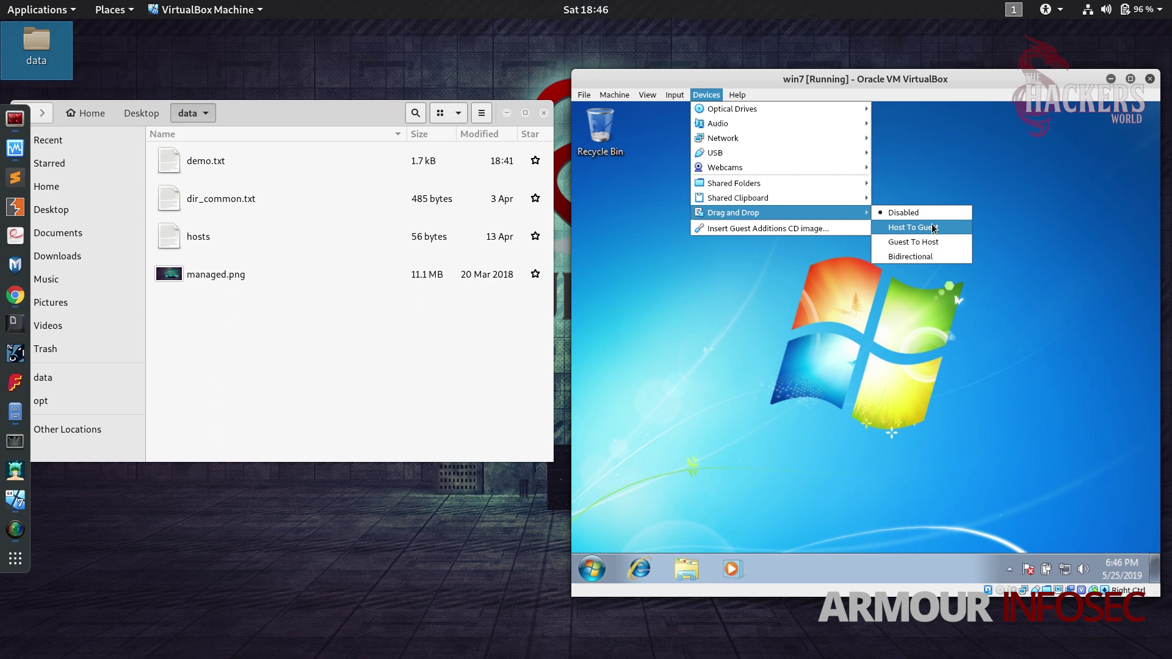
{"action": "left_click", "coordinate": [932, 232]}
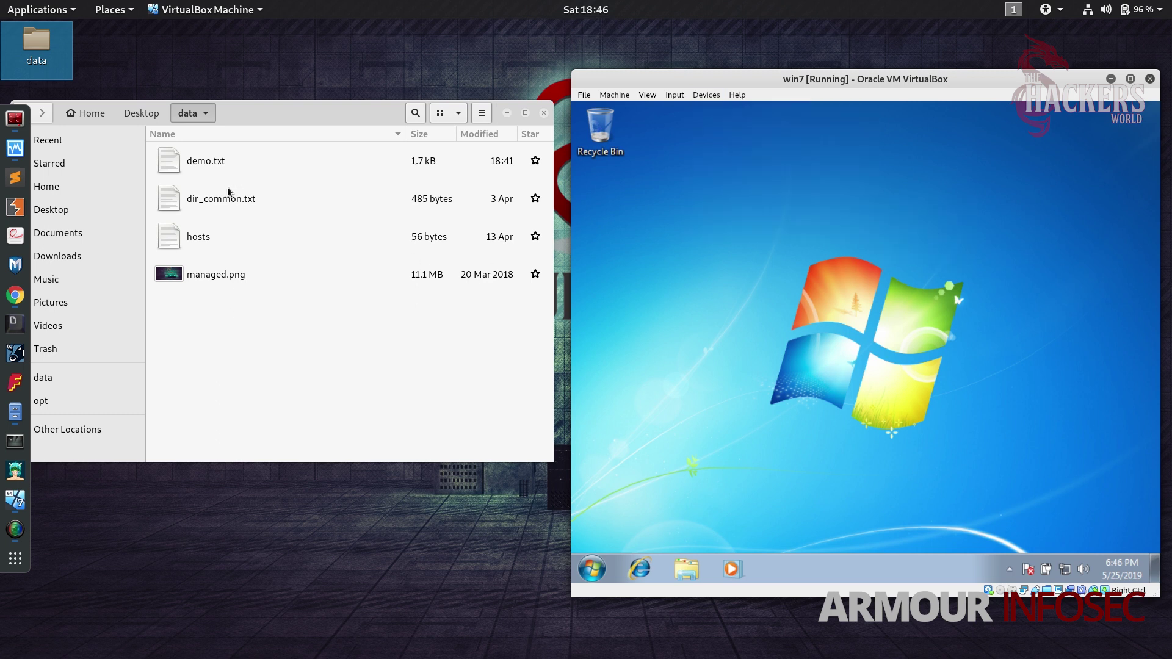
- Transfer demo.txt from the host's data folder onto the win7 desktop using drag and drop
{"action": "left_click", "coordinate": [191, 162]}
{"action": "left_click_drag", "start_coordinate": [191, 162], "coordinate": [686, 188]}
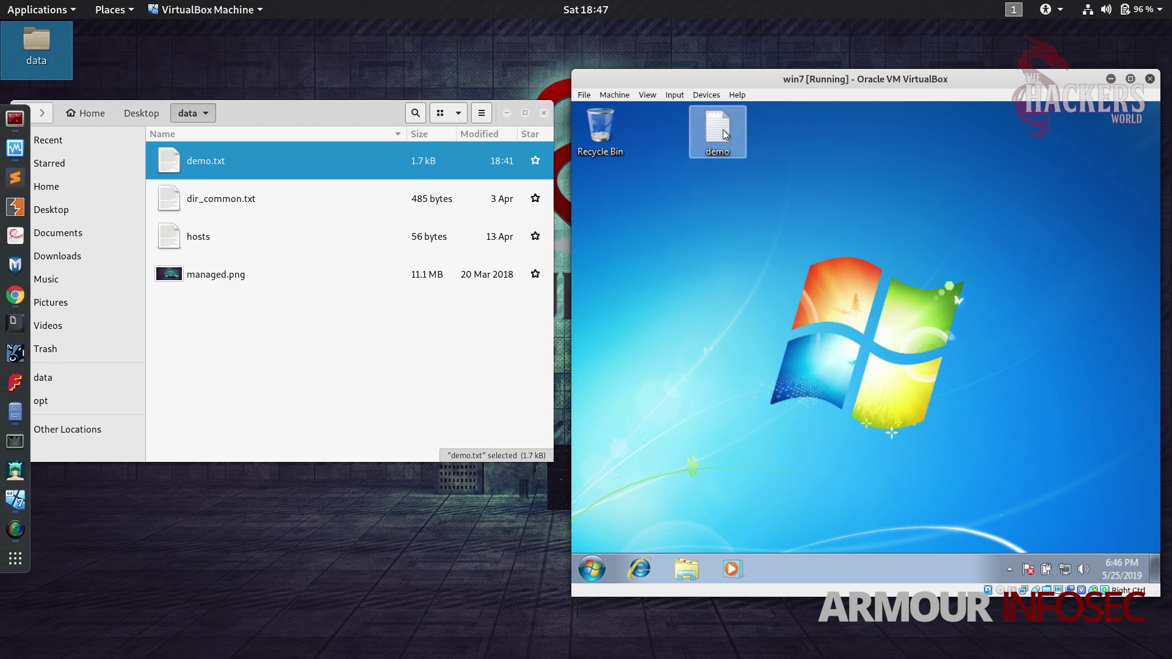
{"action": "mouse_move", "coordinate": [723, 129]}
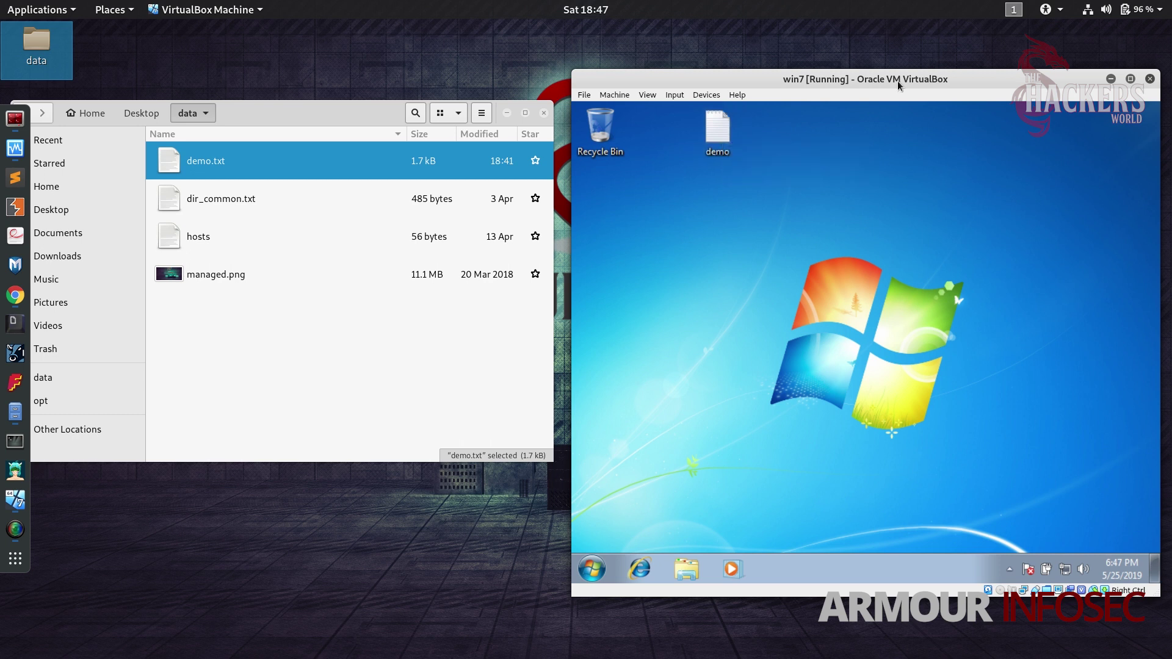
- Find the option for inserting the Guest Additions CD image among the win7 virtual machine's device options
{"action": "left_click", "coordinate": [708, 95]}
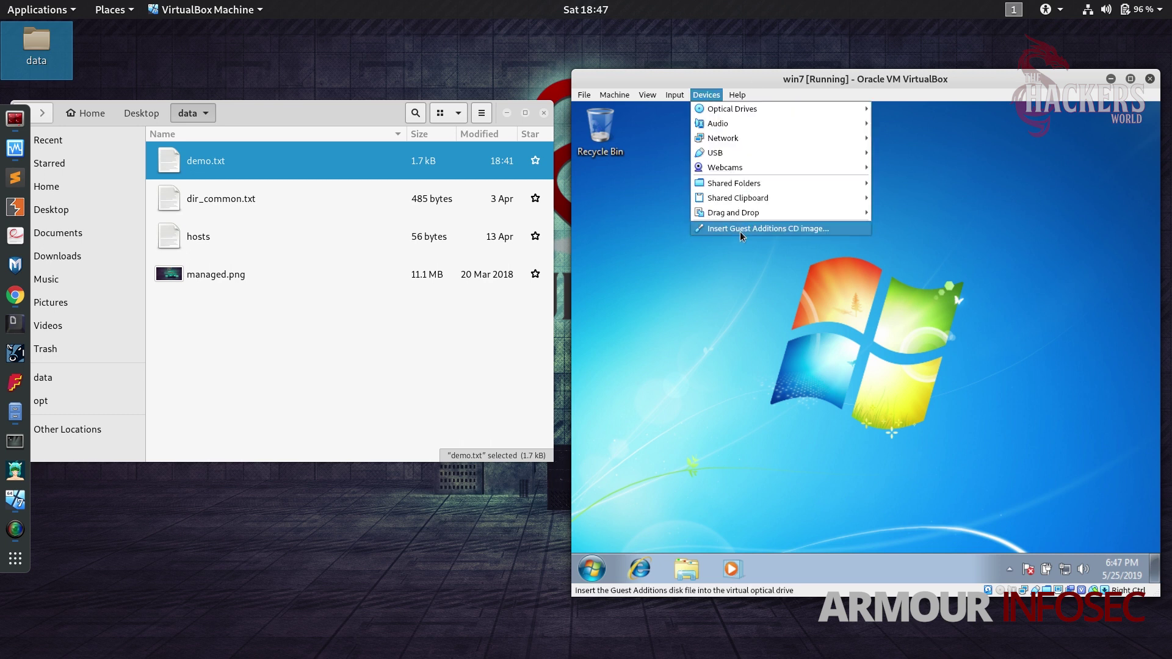